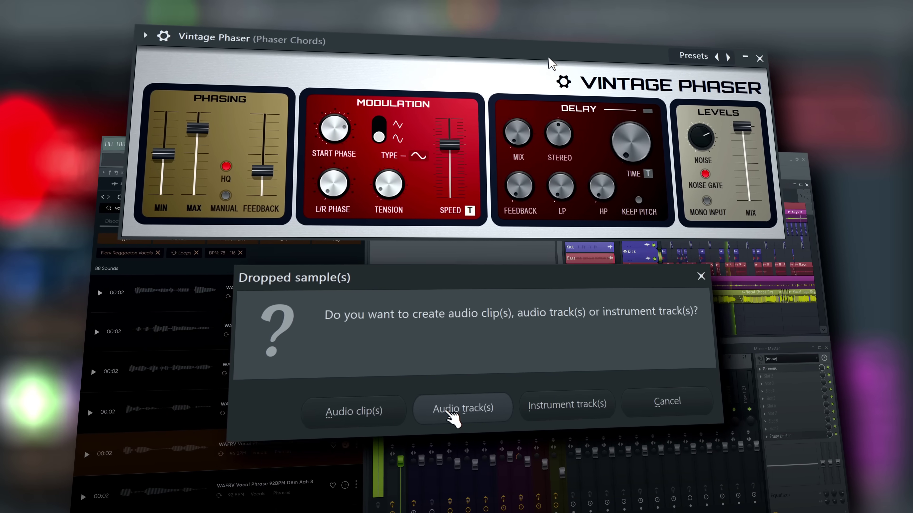
- Create audio tracks from the dropped samples and expand the Vintage Phaser's advanced controls
click(453, 408)
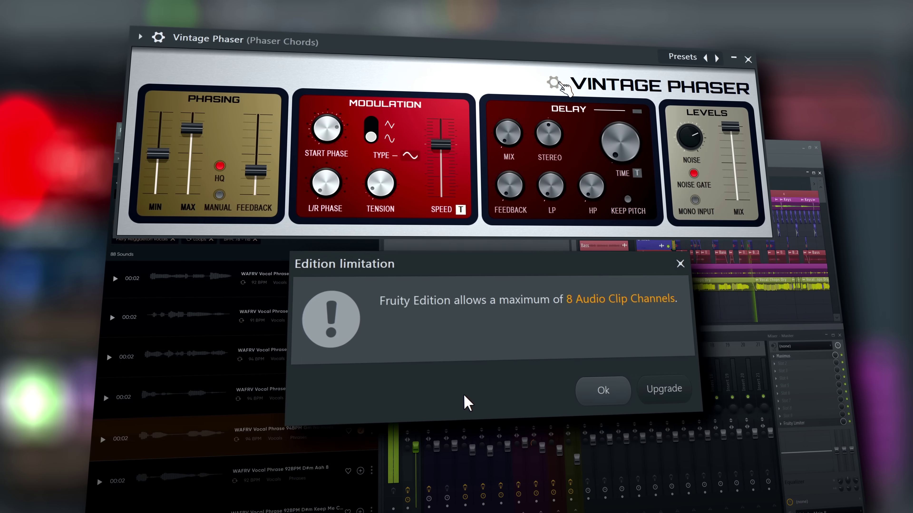
click(554, 83)
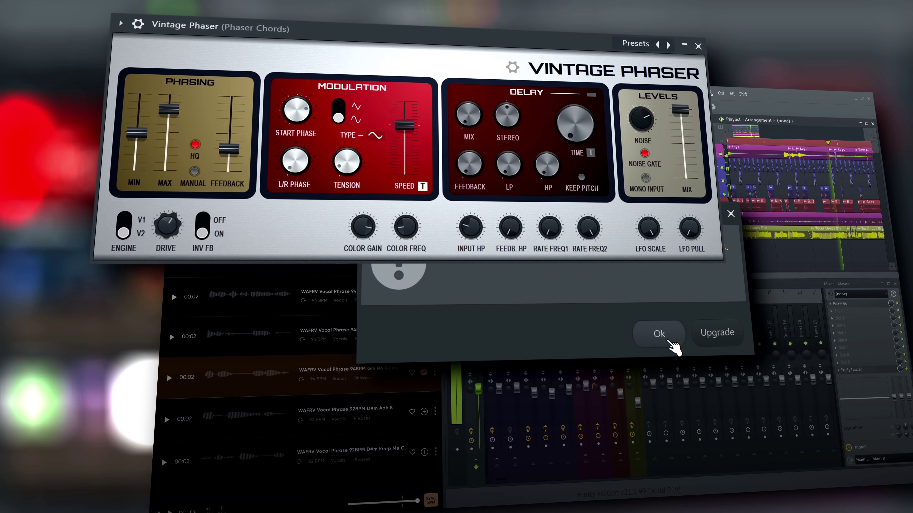
- Dismiss the Fruity Edition warning and queue eight free FLEX packs for download
click(660, 333)
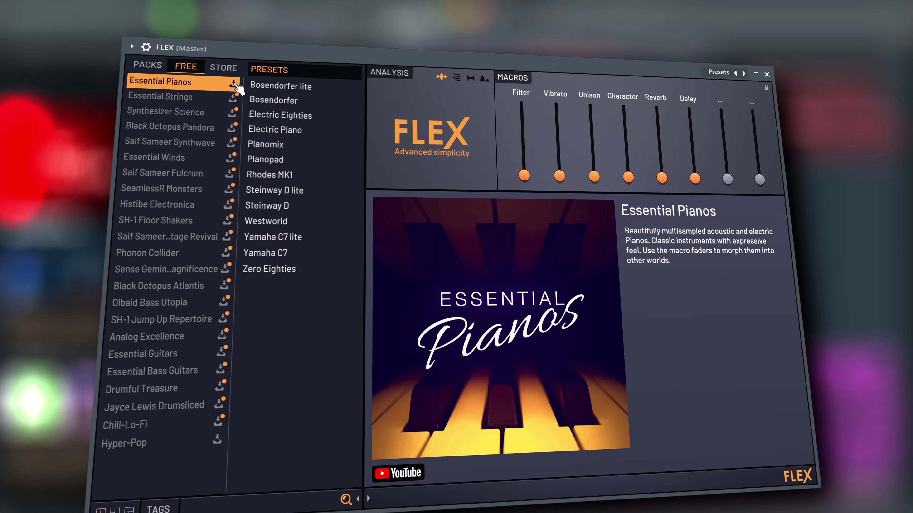
click(233, 97)
click(232, 112)
click(230, 157)
click(229, 173)
click(227, 205)
click(227, 220)
click(225, 253)
click(224, 269)
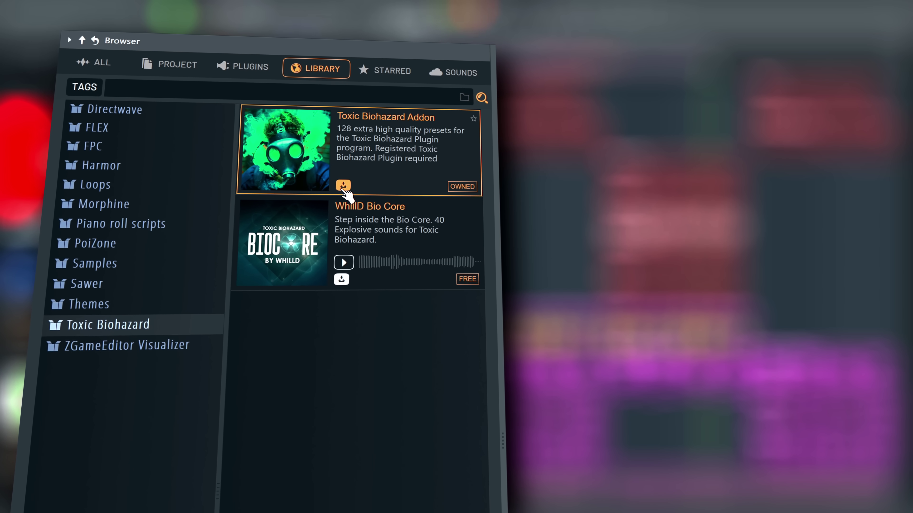
- Download the Toxic Biohazard Addon and WhillD Bio Core packs, then browse Samples and Sawer
click(343, 185)
click(341, 280)
click(94, 269)
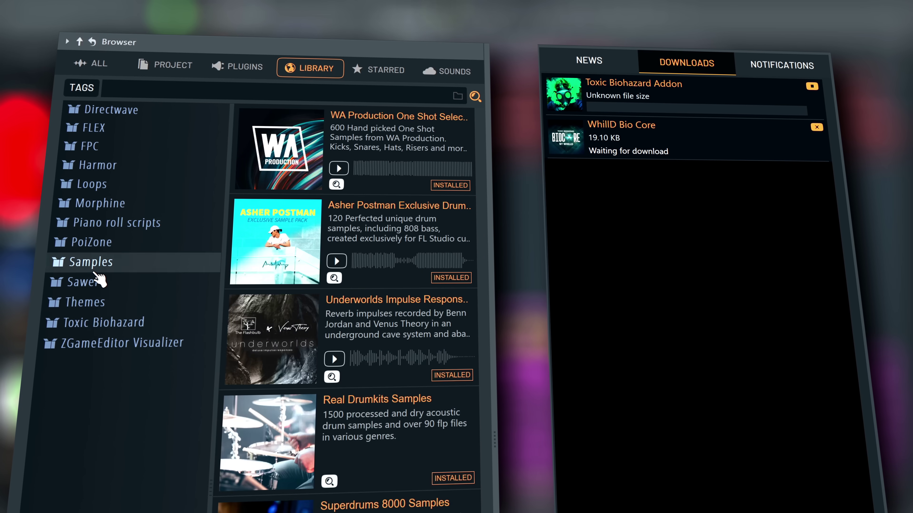
click(93, 280)
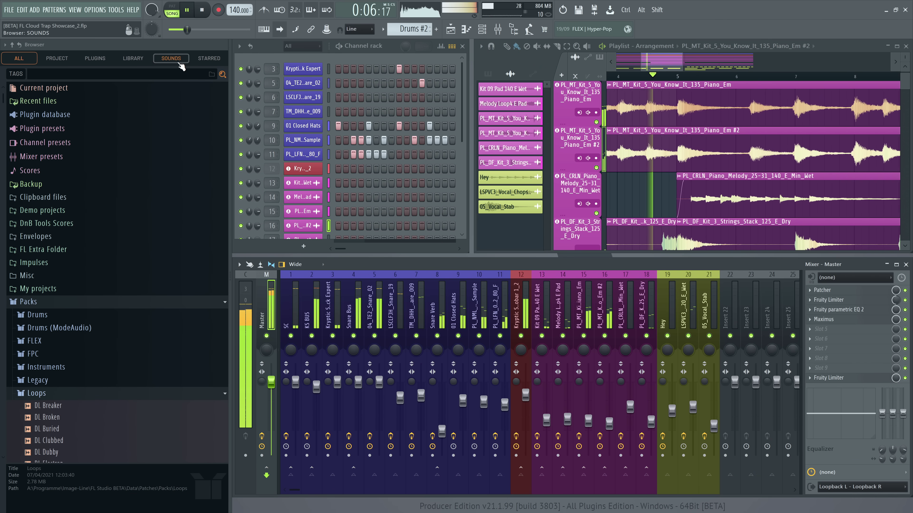
- Sign in to FL Cloud Sounds and drag PG3 Filtered Kick 128 onto playlist track 2
click(172, 58)
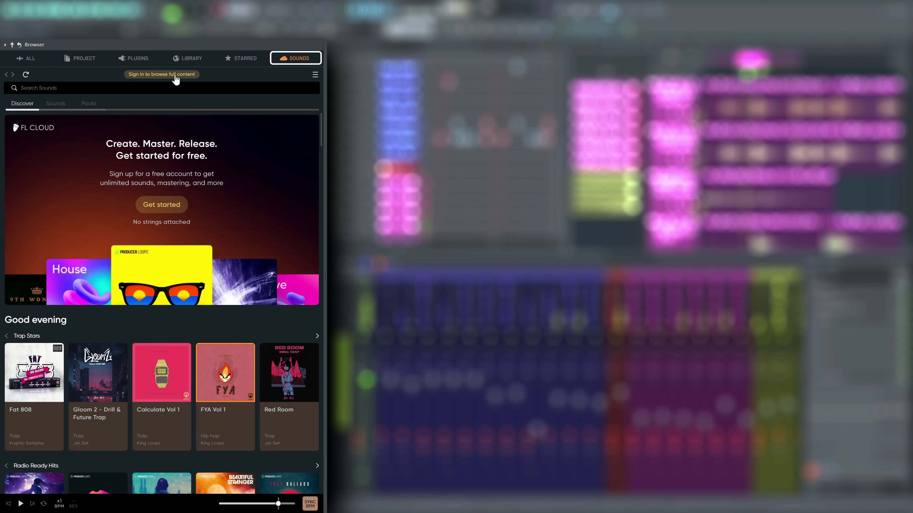
click(175, 74)
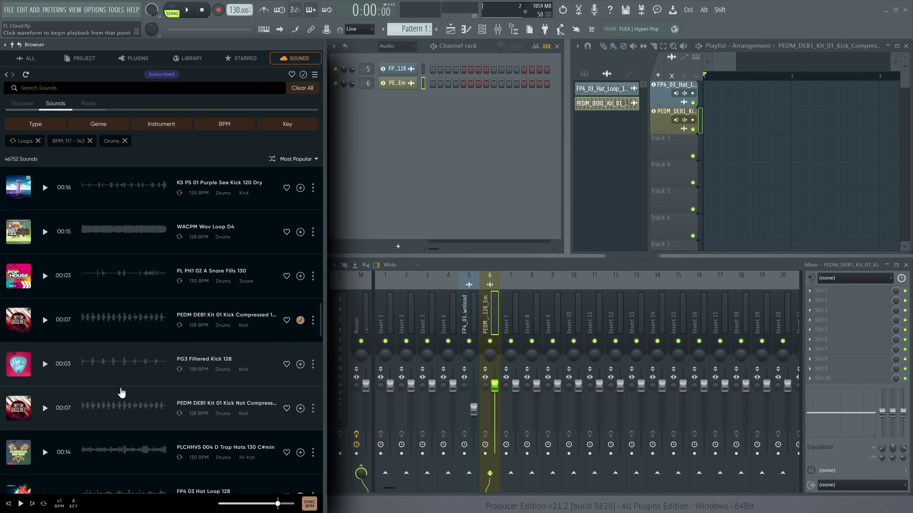
click(44, 365)
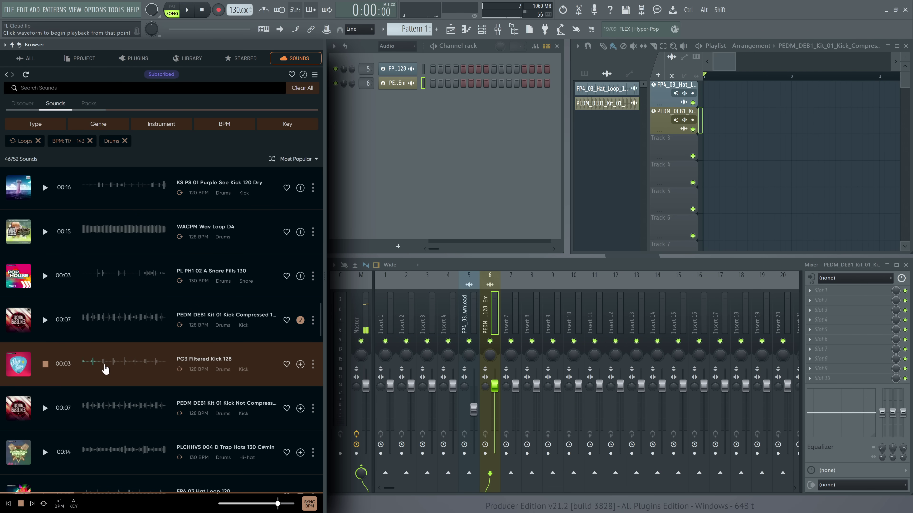
drag(462, 267, 704, 122)
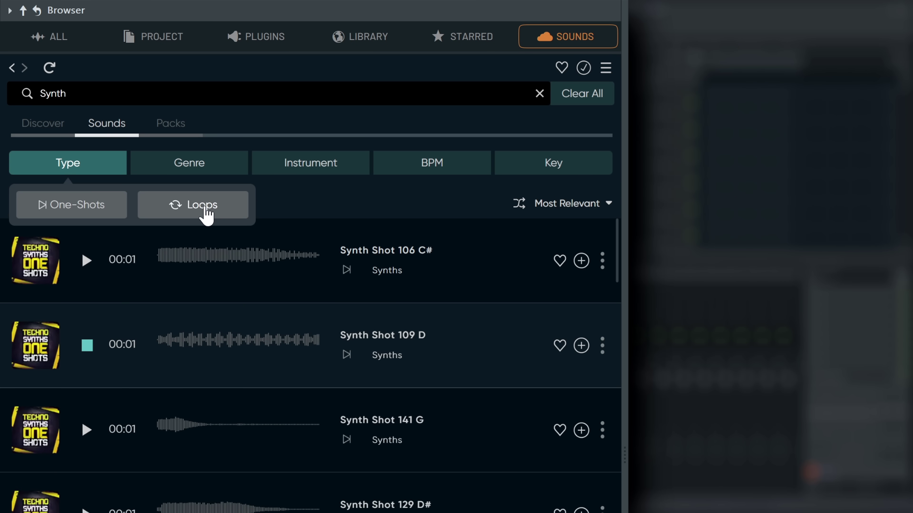
- Filter synth results to loops matching the project tempo and preview the first loop
click(207, 214)
click(451, 169)
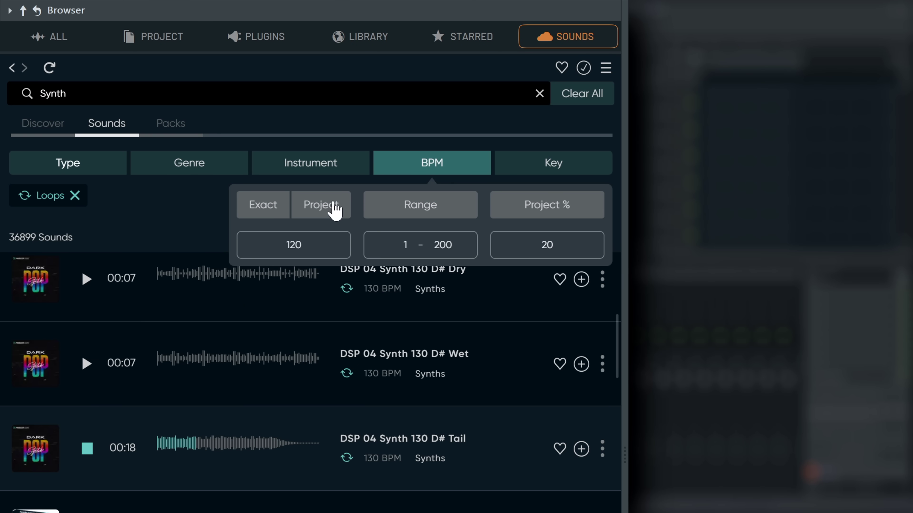
click(321, 205)
click(530, 205)
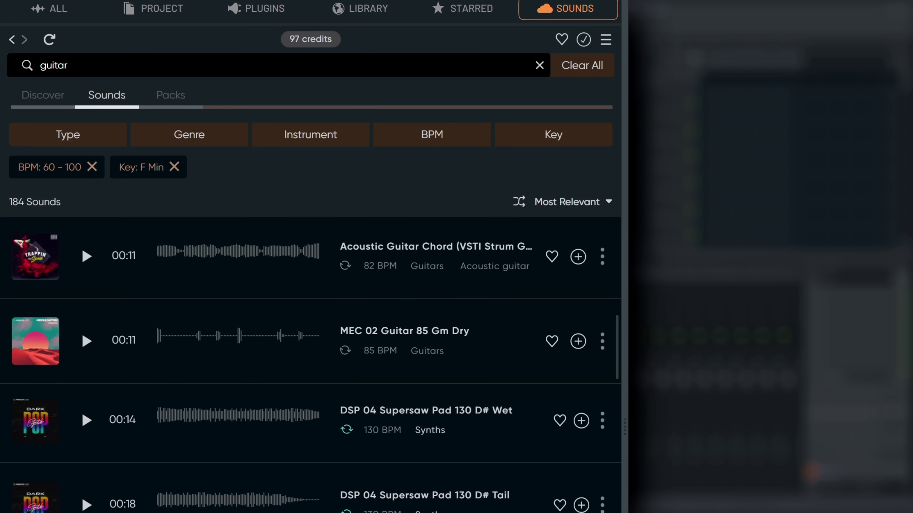
scroll(311, 257, down, 5)
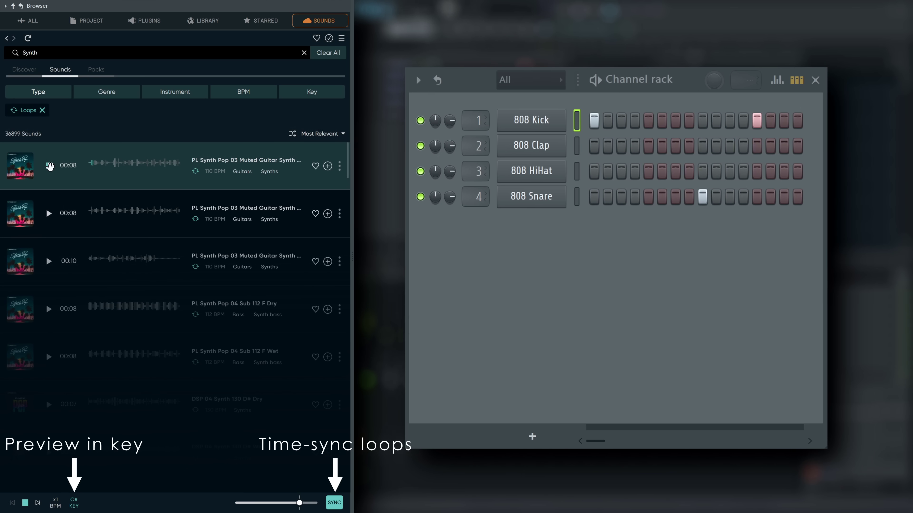
click(49, 165)
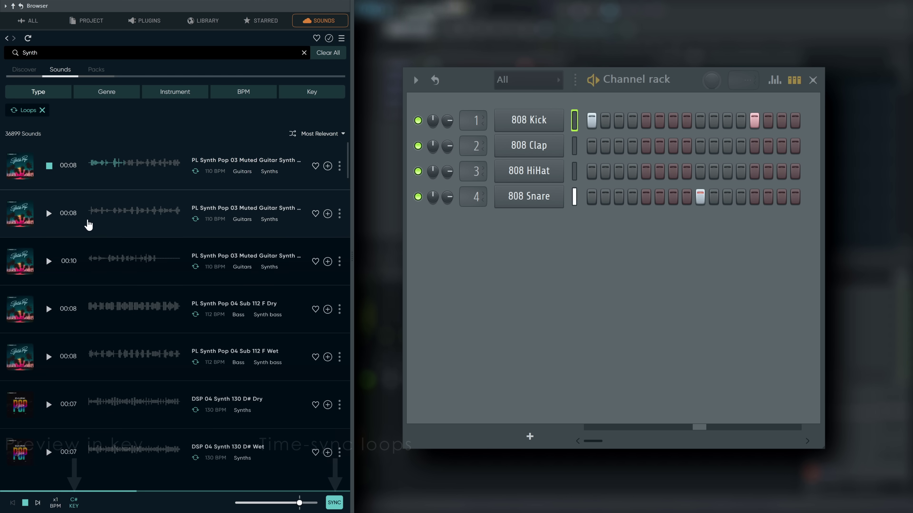
- Swap 808 Kick for Kick Expert and 808 Snare for TM DHH 1 Snare 009
click(332, 505)
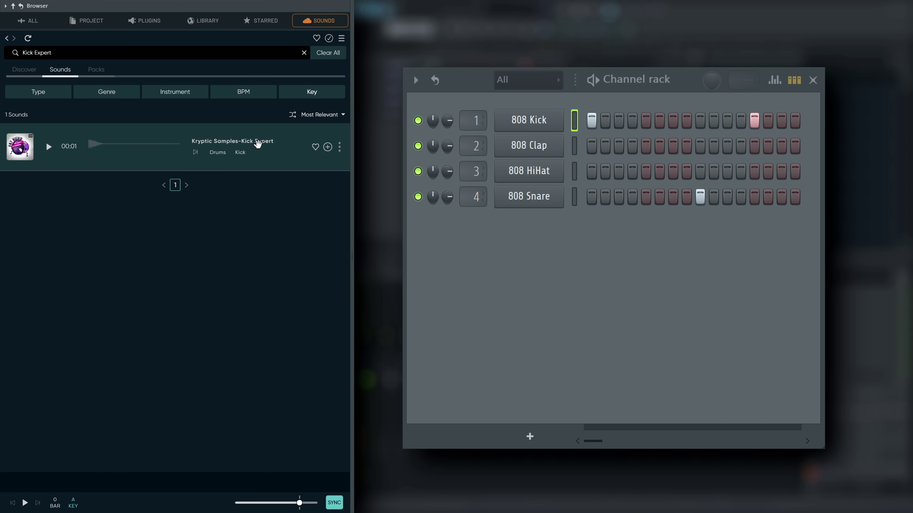
drag(275, 152, 525, 122)
click(528, 120)
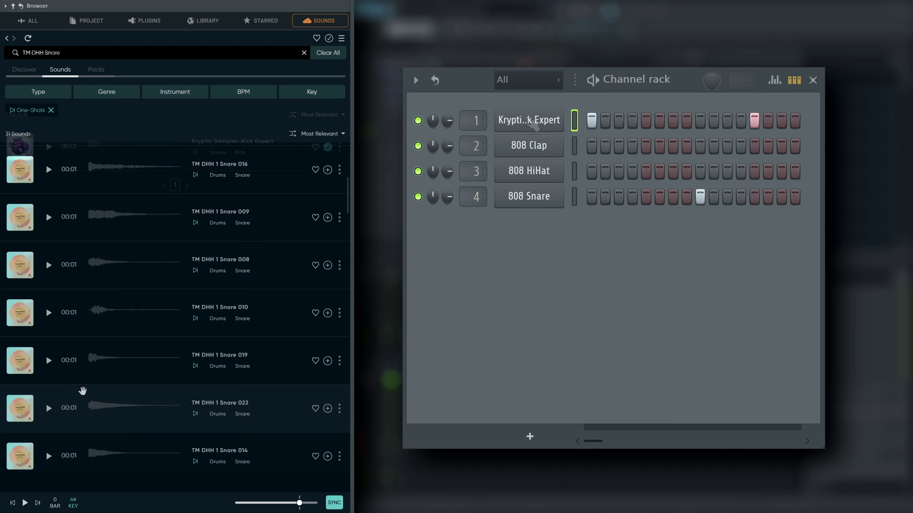
click(48, 216)
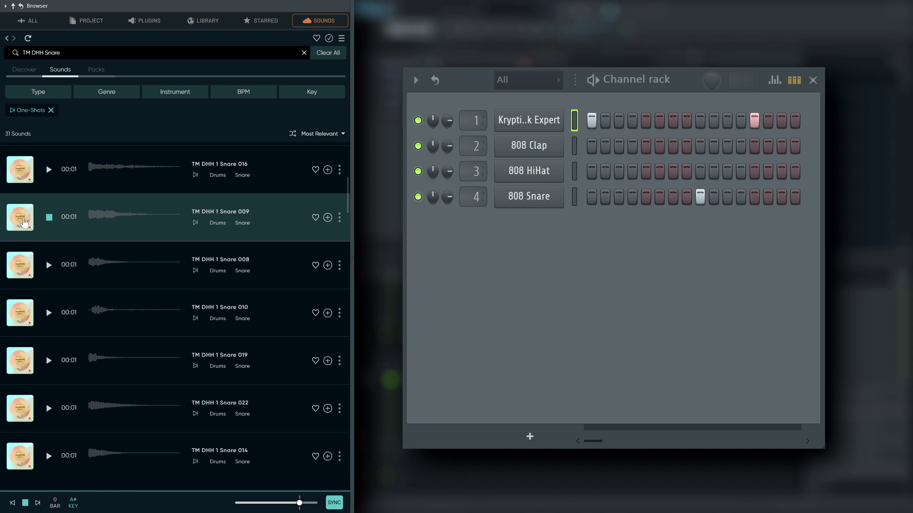
drag(137, 215, 526, 197)
- Show a downloaded snare's pack from the Sounds folder and load 04 TE2 Snare 02 into channel 2
right_click(119, 223)
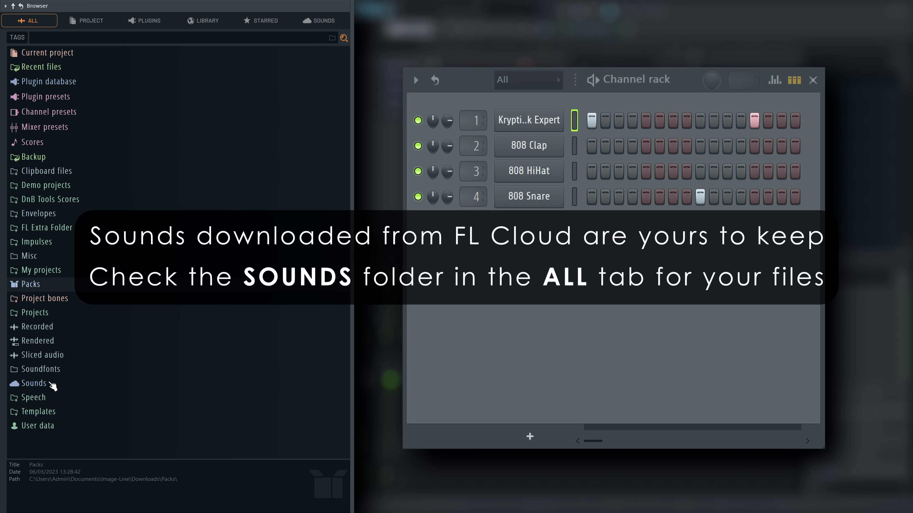
click(53, 386)
click(91, 412)
right_click(92, 412)
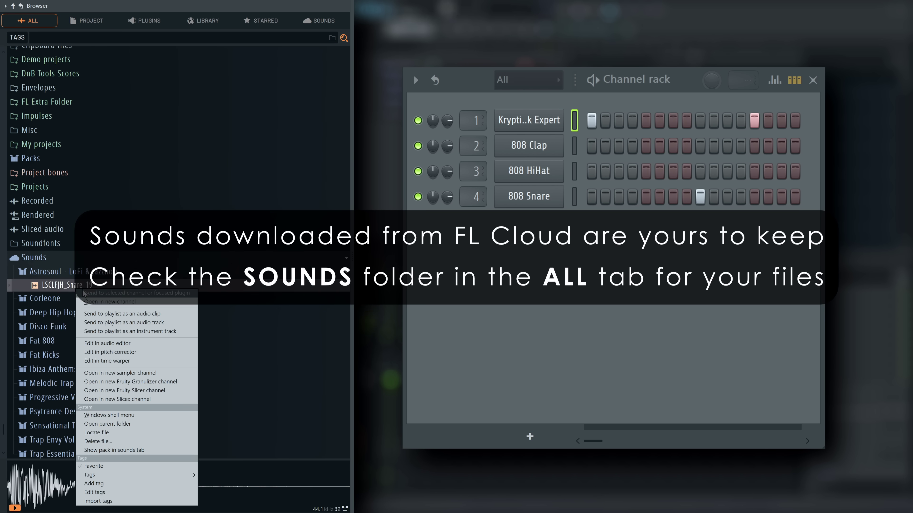
click(106, 450)
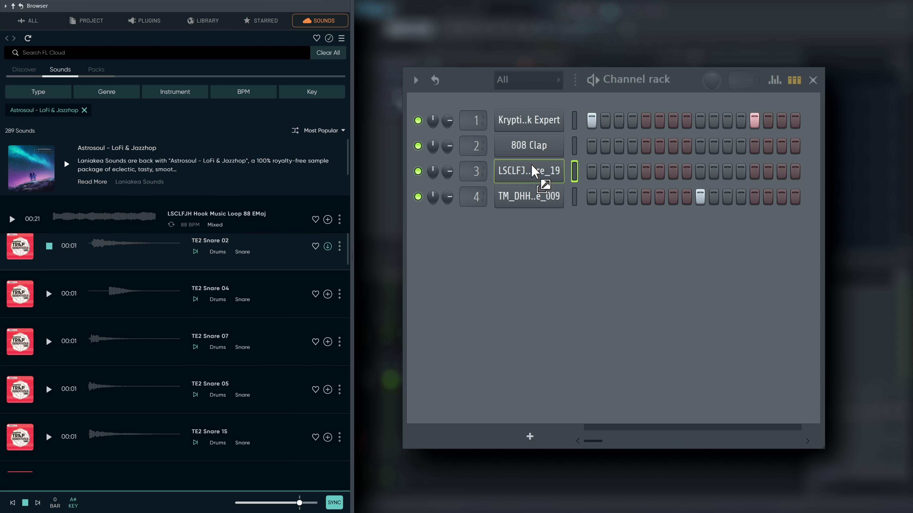
click(48, 166)
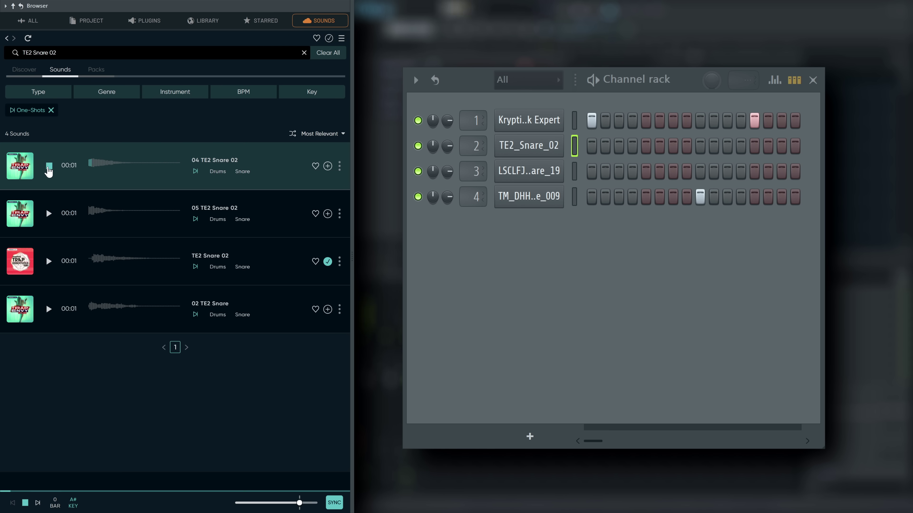
drag(25, 172, 524, 151)
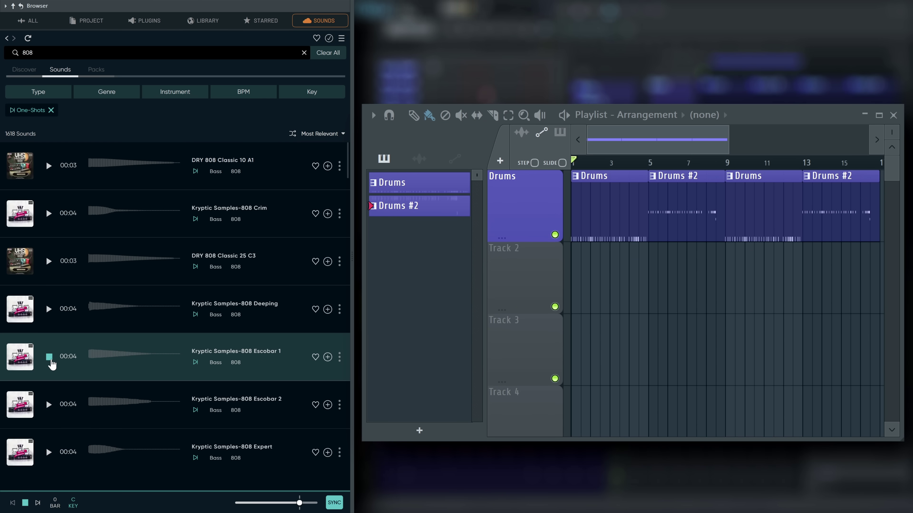
- Add Piano Melody 25-31 to playlist Track 5, then search for 'kit piano 135'
click(49, 357)
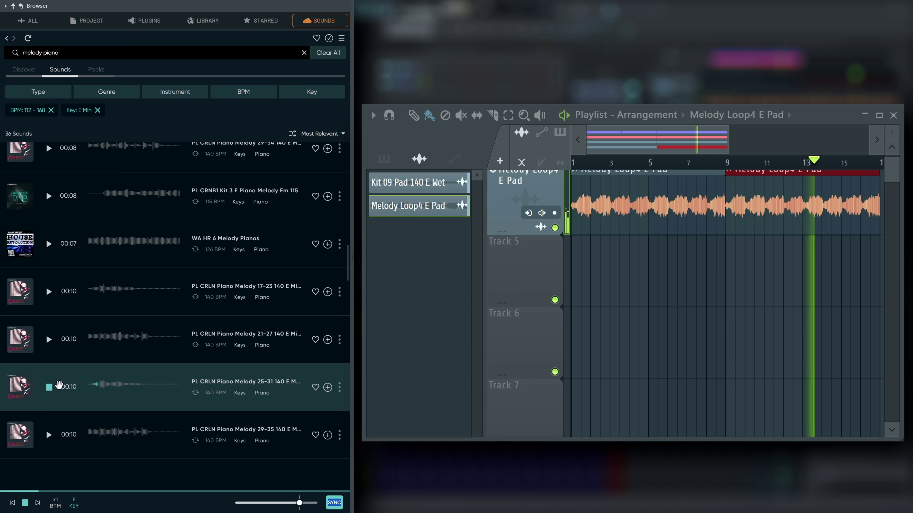
drag(60, 385, 652, 273)
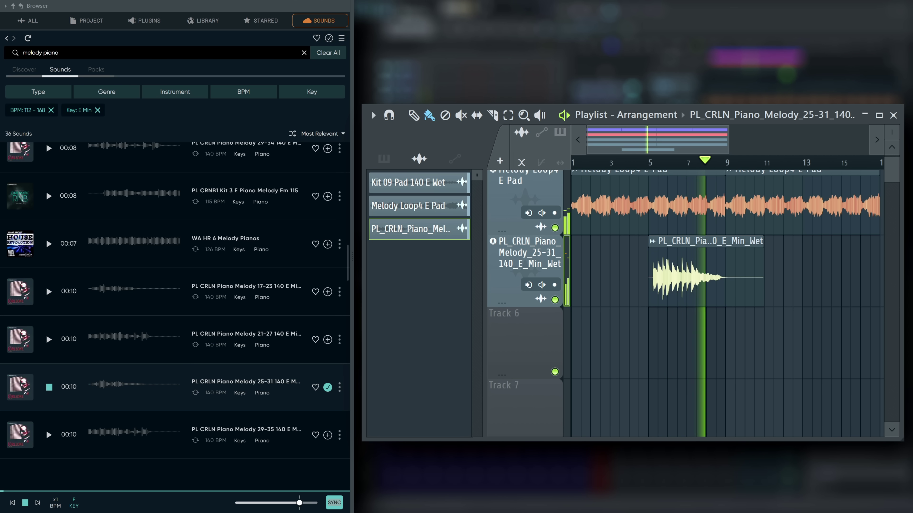
text(kit piano 135)
click(144, 178)
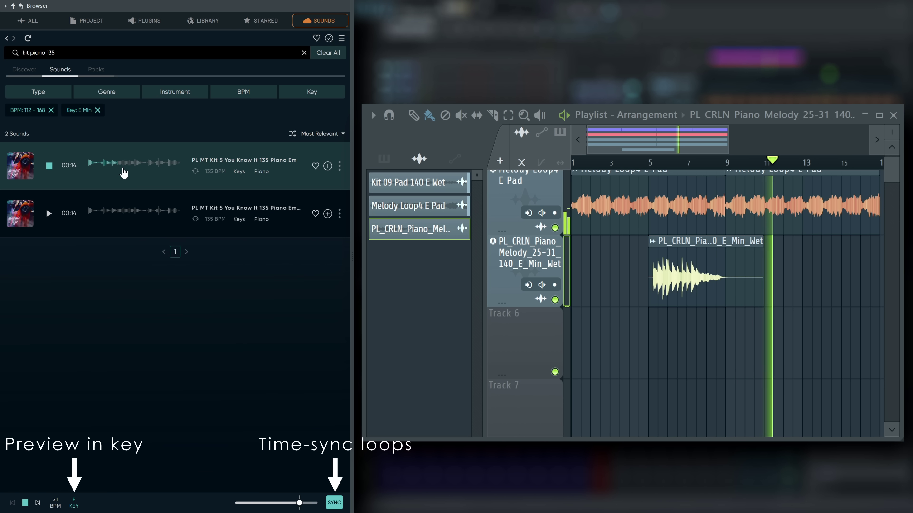
- Add the first kit piano loop as a new audio track, clone it, and raise it to 1.0 dB
drag(125, 173, 521, 348)
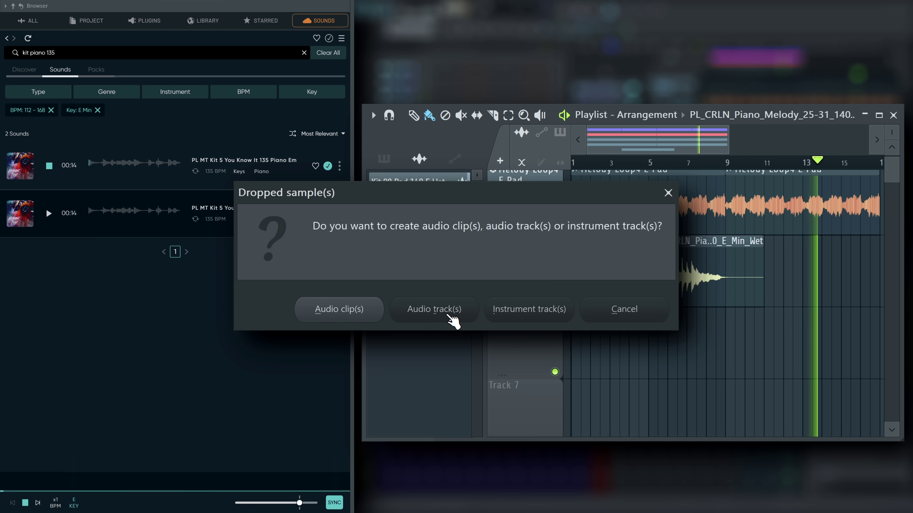
click(434, 309)
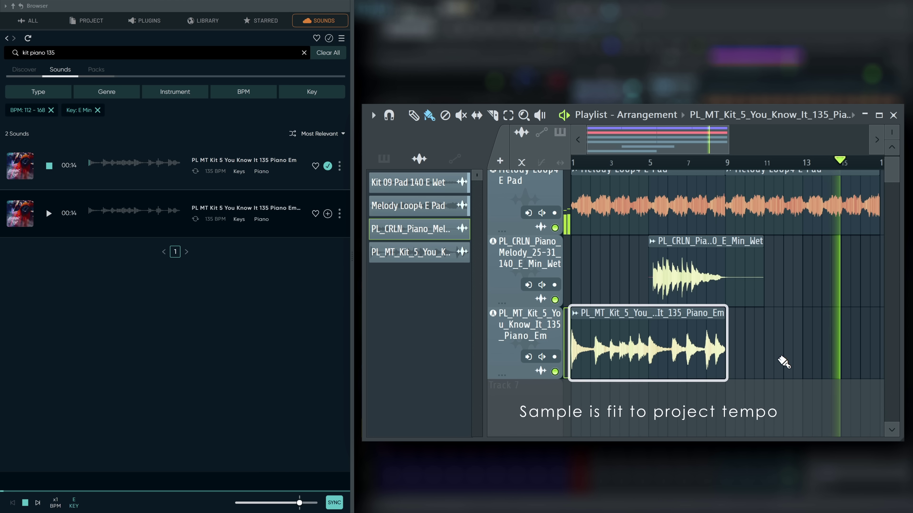
click(732, 332)
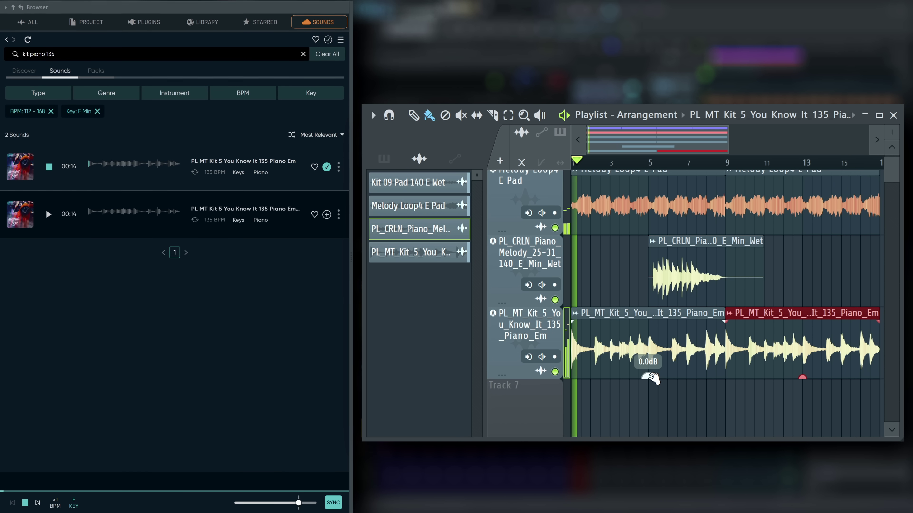
drag(653, 377, 652, 374)
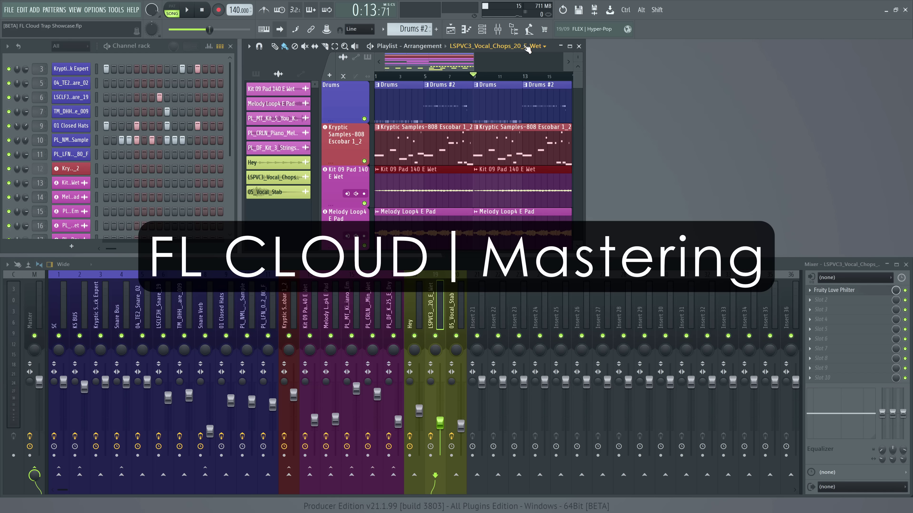
- Maximize the Playlist and open the Master export dialog with its sections collapsed
double_click(527, 48)
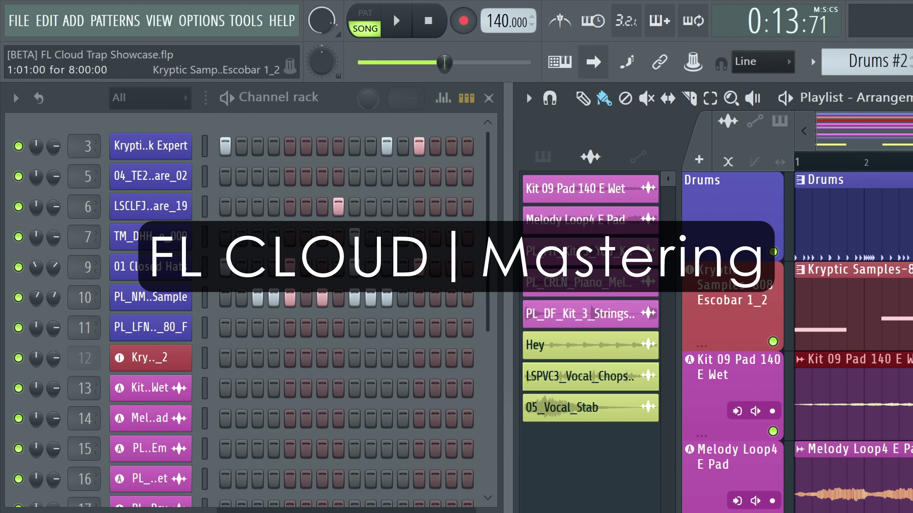
click(17, 18)
mouse_move(79, 191)
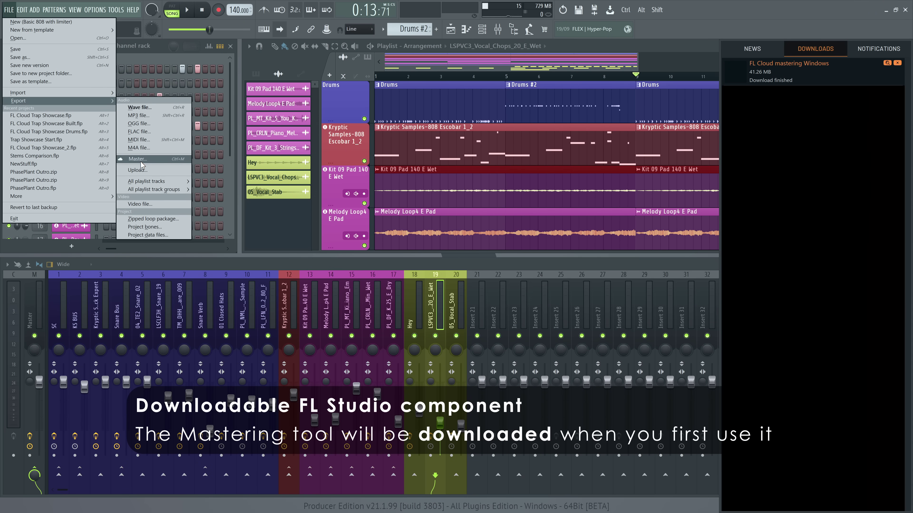
click(301, 344)
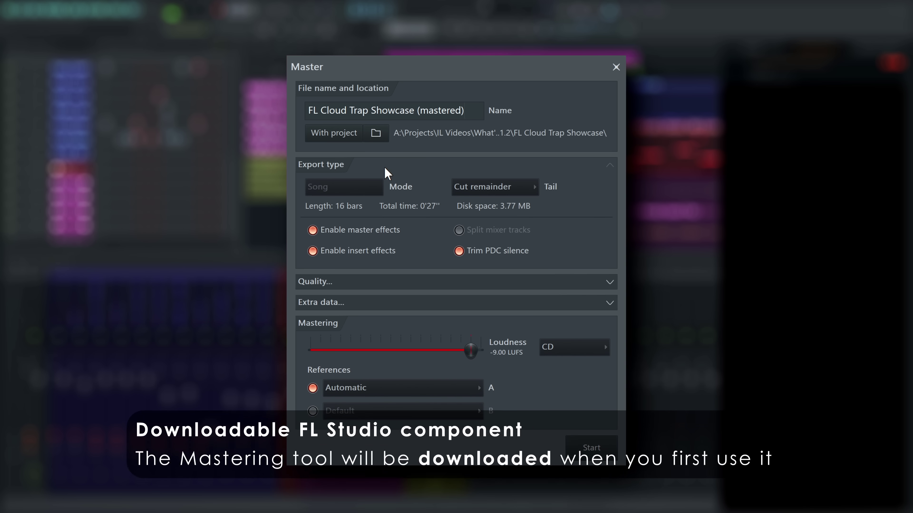
click(422, 167)
click(518, 203)
click(610, 198)
click(615, 213)
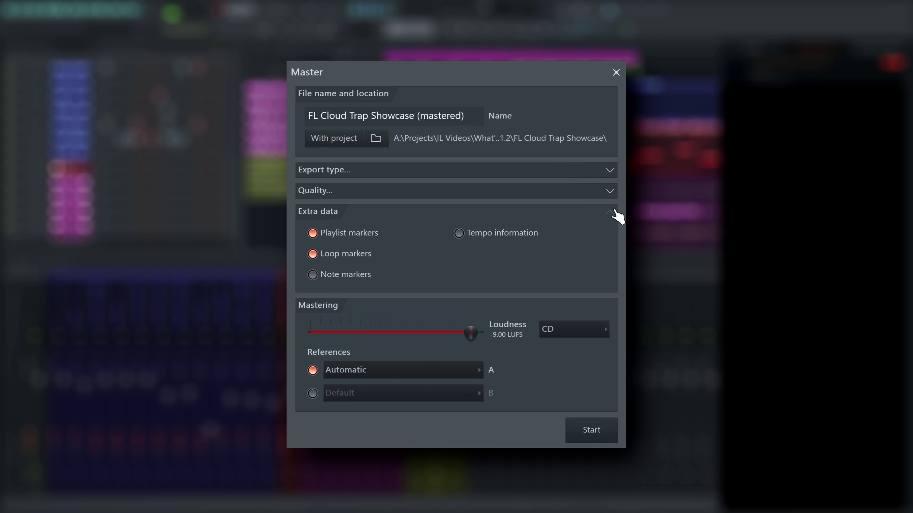
click(613, 213)
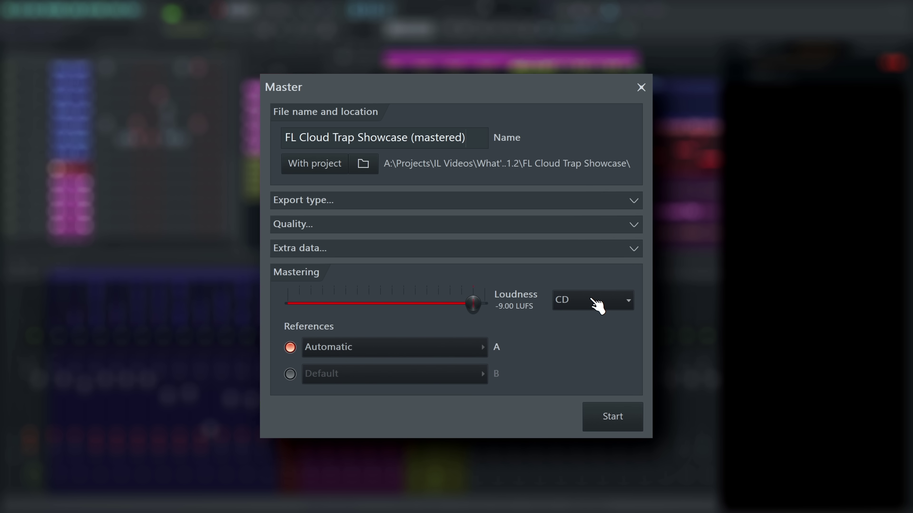
- Try Soundcloud and Spotify loudness targets, then settle on CD at -9.00 LUFS
click(591, 300)
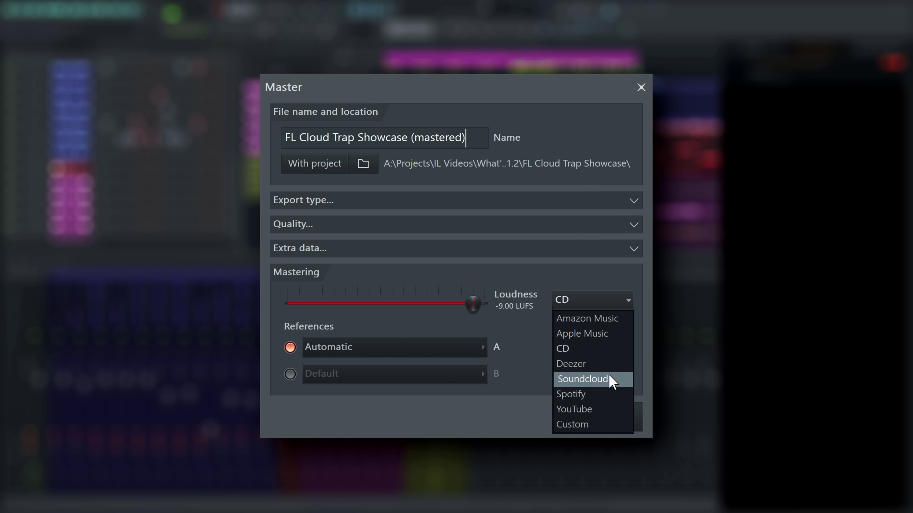
click(608, 382)
click(615, 304)
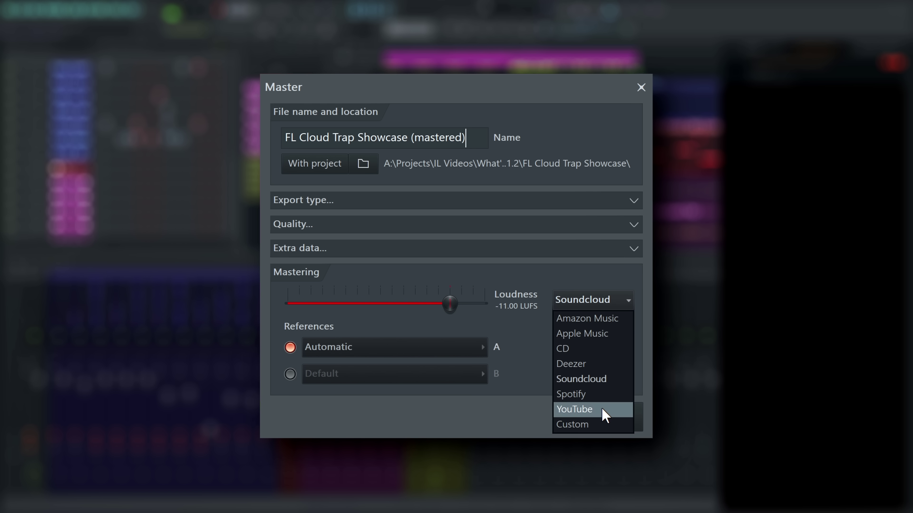
click(610, 395)
click(615, 302)
click(607, 351)
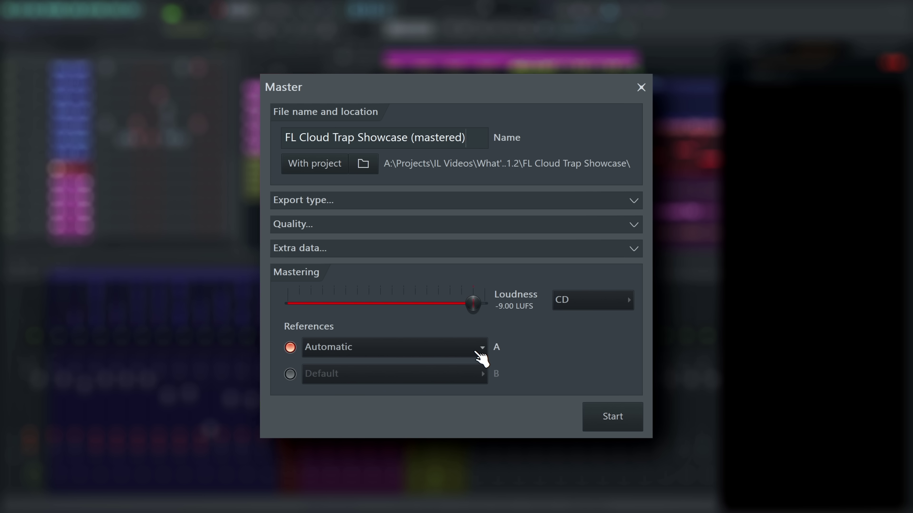
- Set reference A to Hip Hop and reference B to Deep House
click(478, 351)
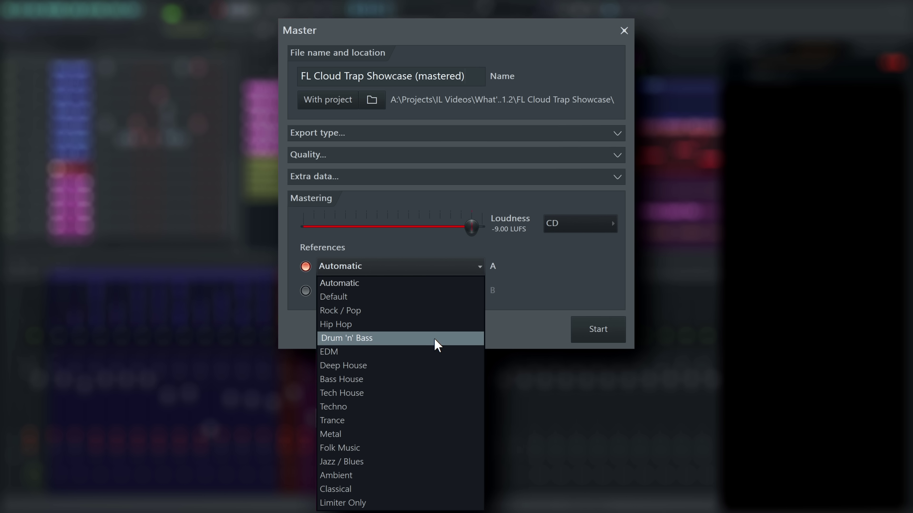
click(437, 324)
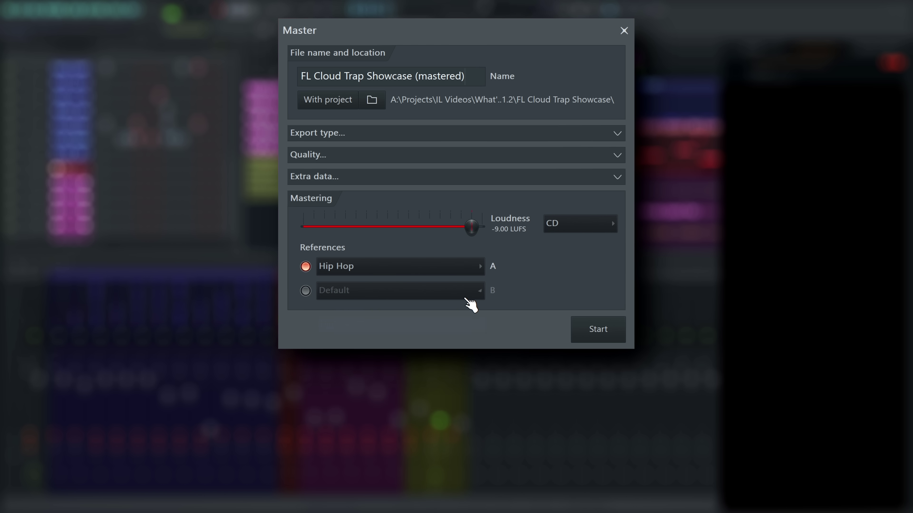
click(346, 300)
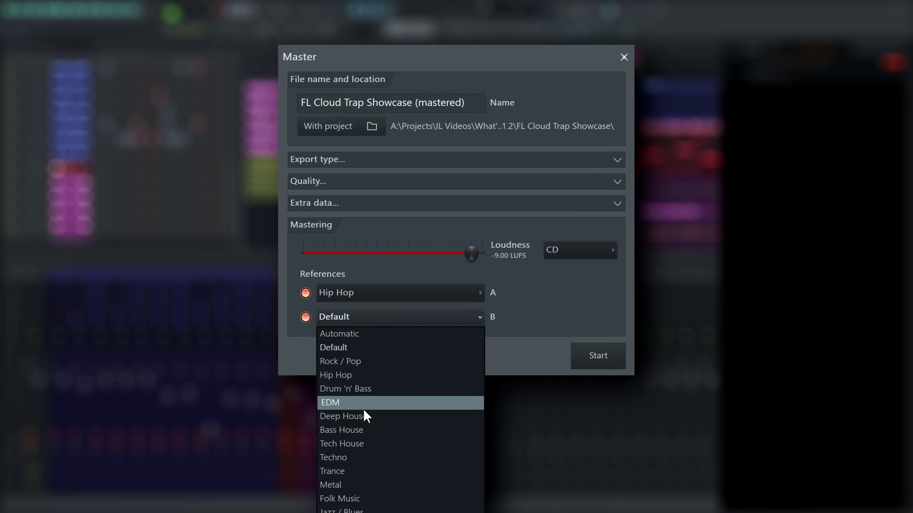
click(363, 390)
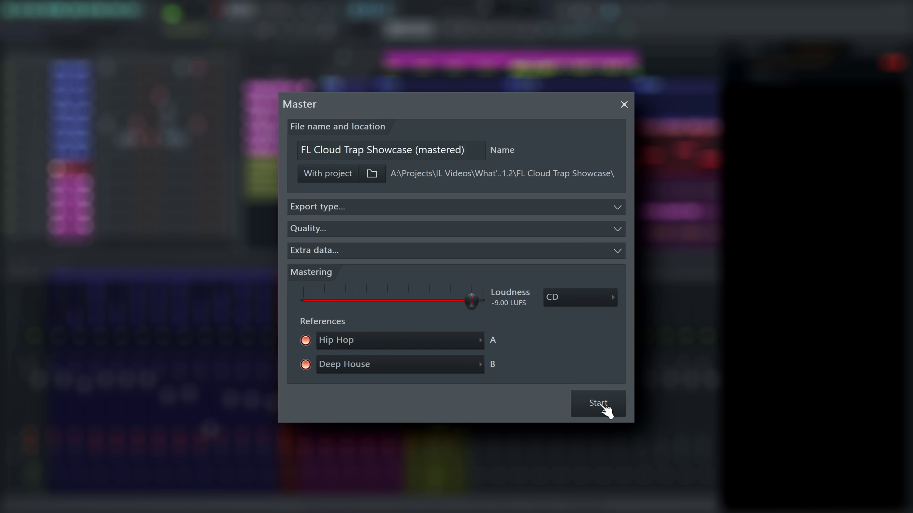
- Render the masters, show them as one large waveform, and play the original version
click(606, 409)
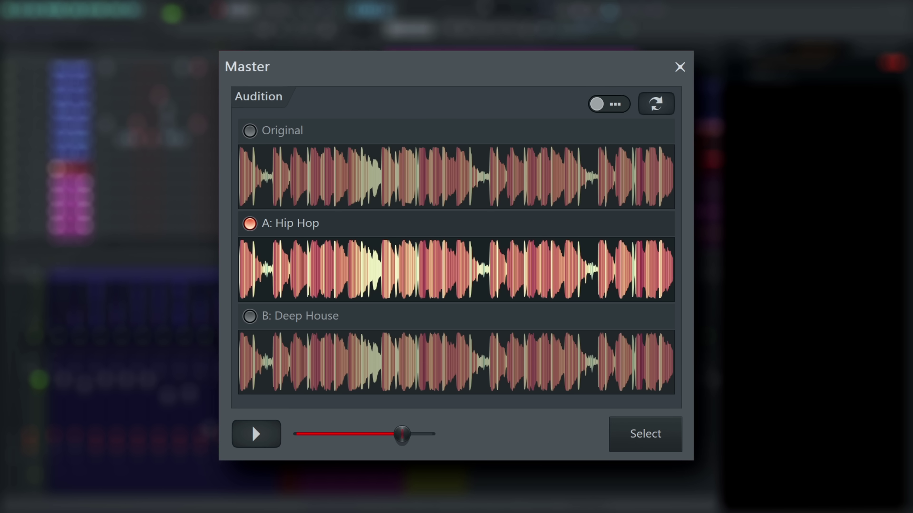
click(618, 104)
click(251, 131)
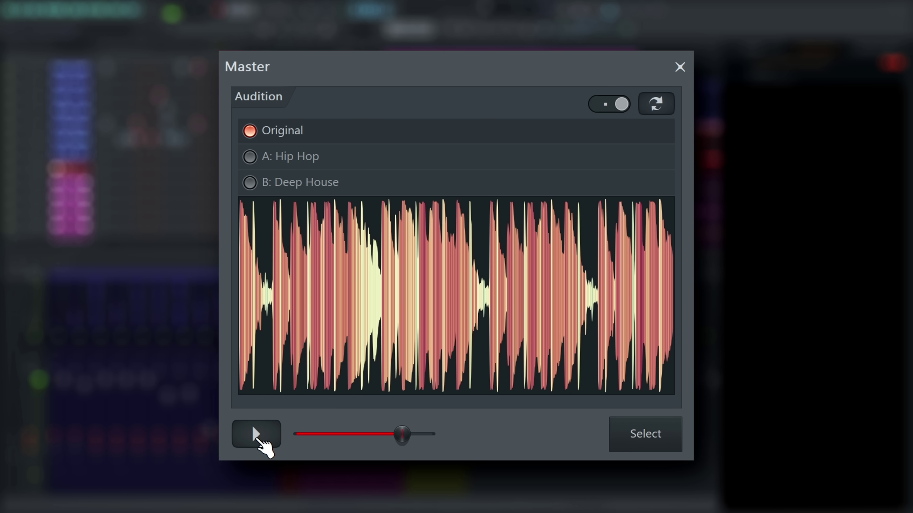
click(249, 156)
click(251, 182)
click(251, 131)
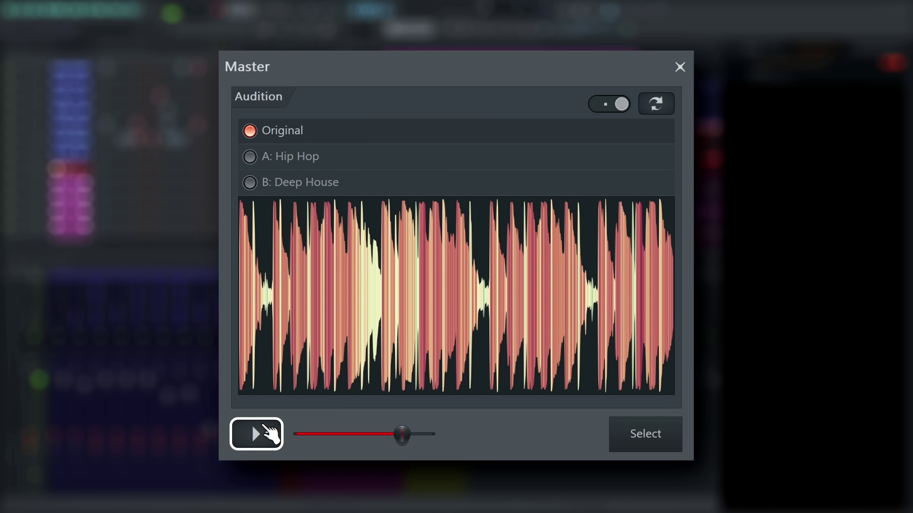
click(268, 440)
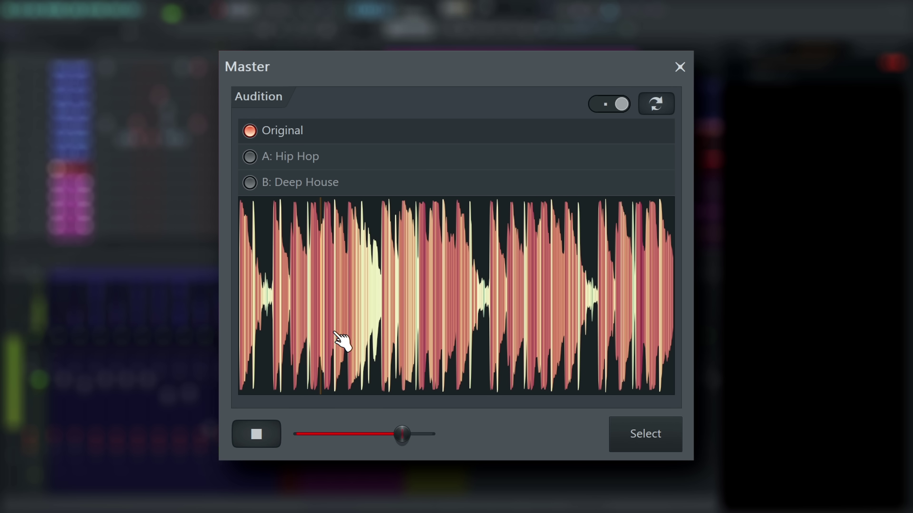
- Compare the Hip Hop, Deep House and original versions at several points, ending on Hip Hop
click(258, 155)
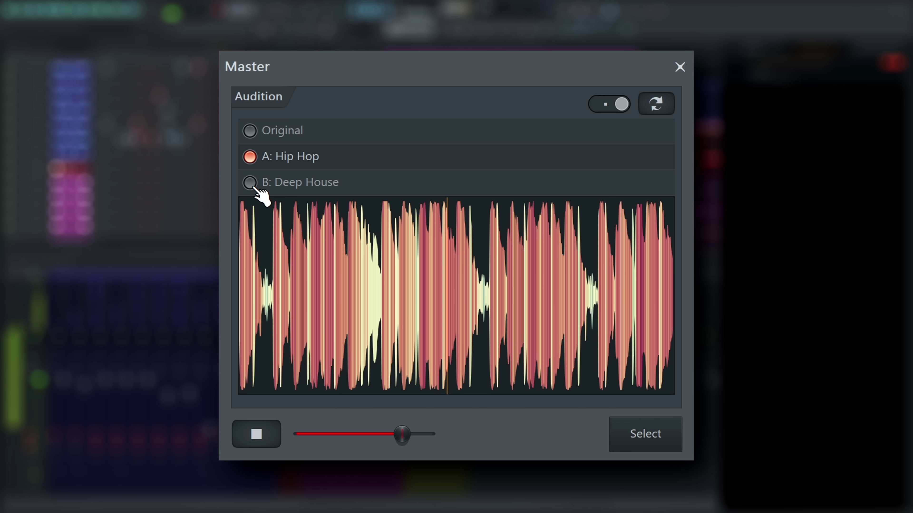
click(251, 183)
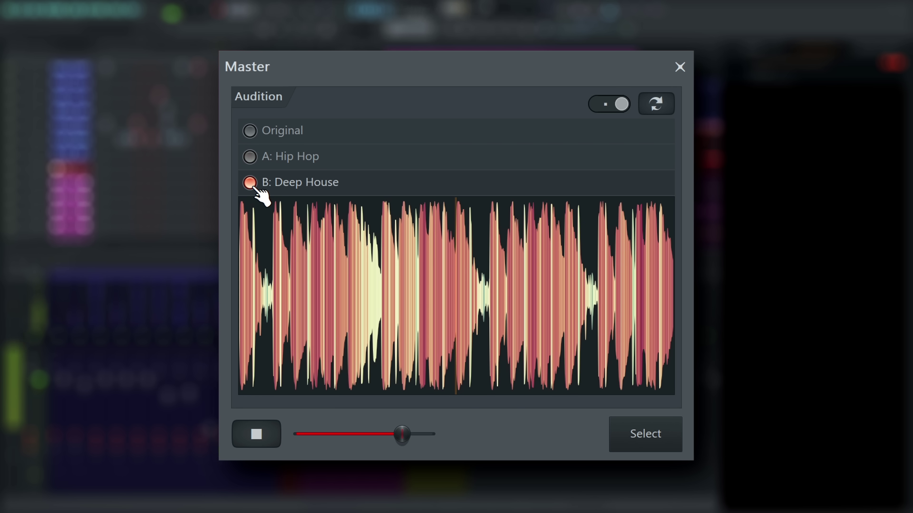
click(251, 158)
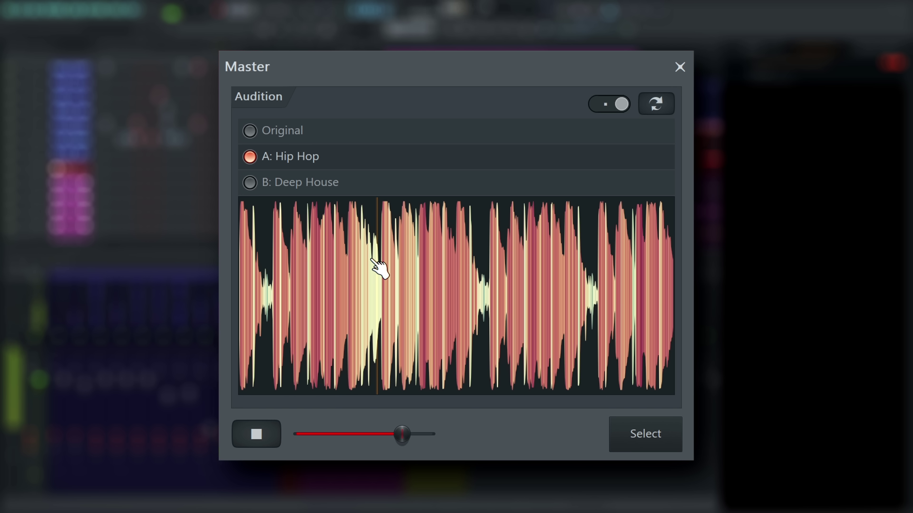
click(344, 256)
click(251, 131)
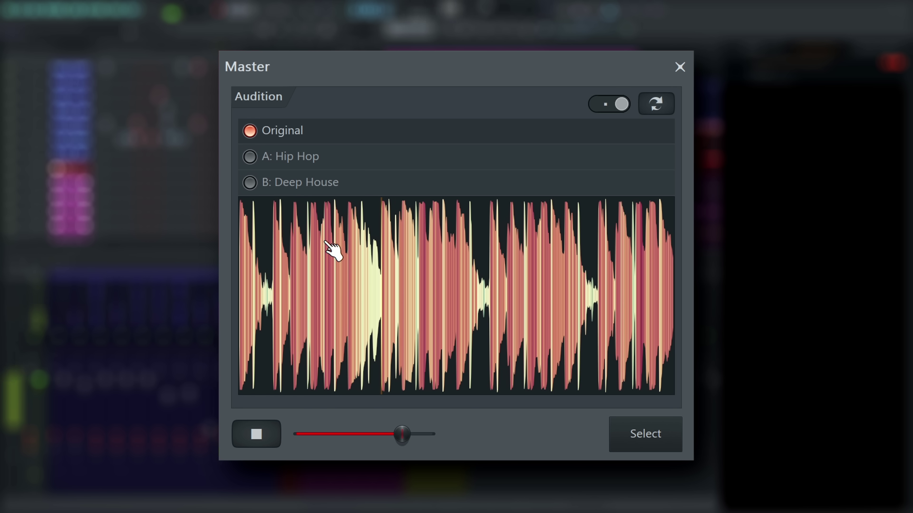
click(340, 265)
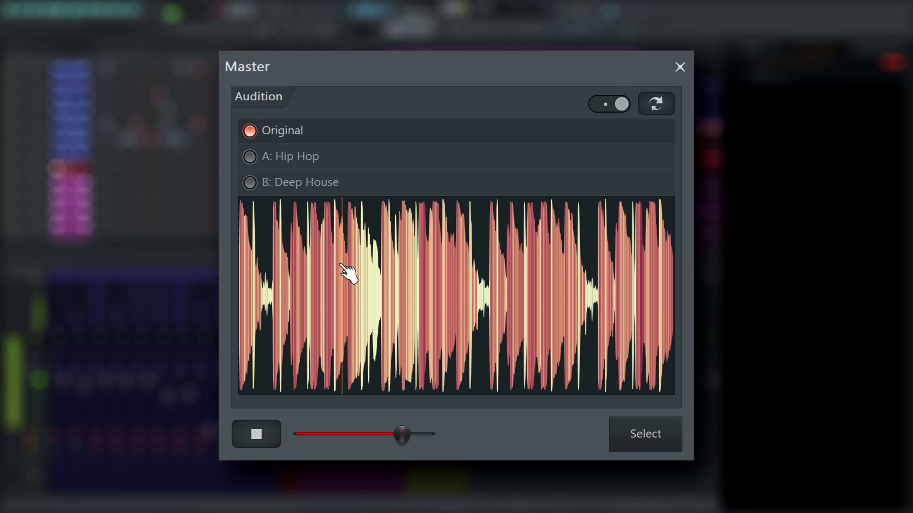
click(256, 182)
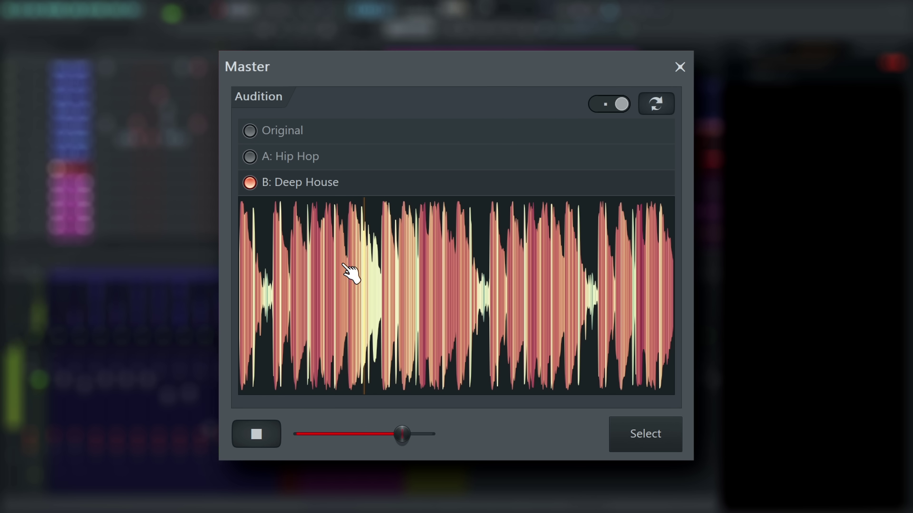
click(251, 158)
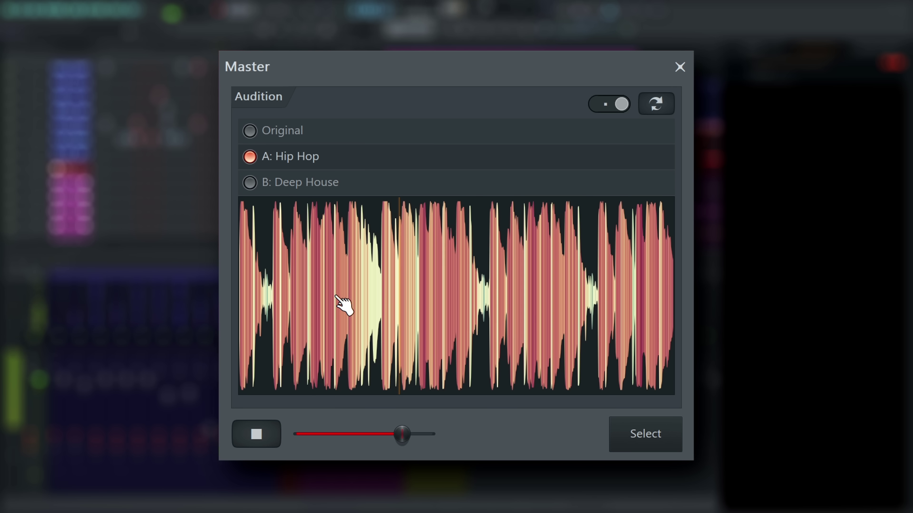
click(338, 298)
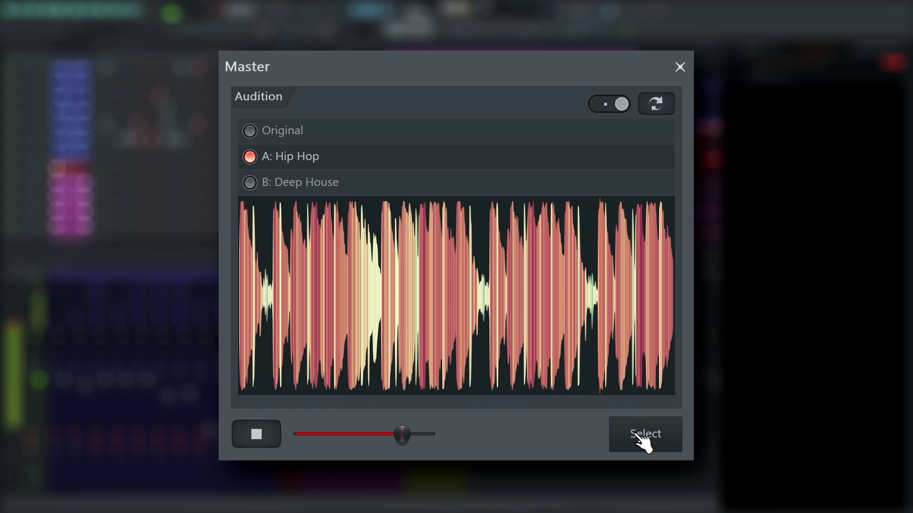
- Save the Hip Hop master as FL Cloud Trap Showcase (mastered).wav and show it in File Explorer
click(643, 437)
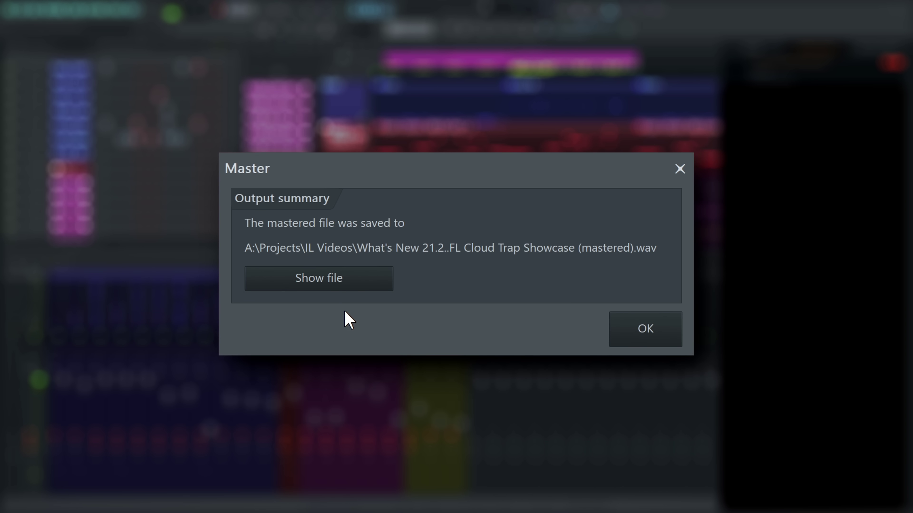
click(347, 283)
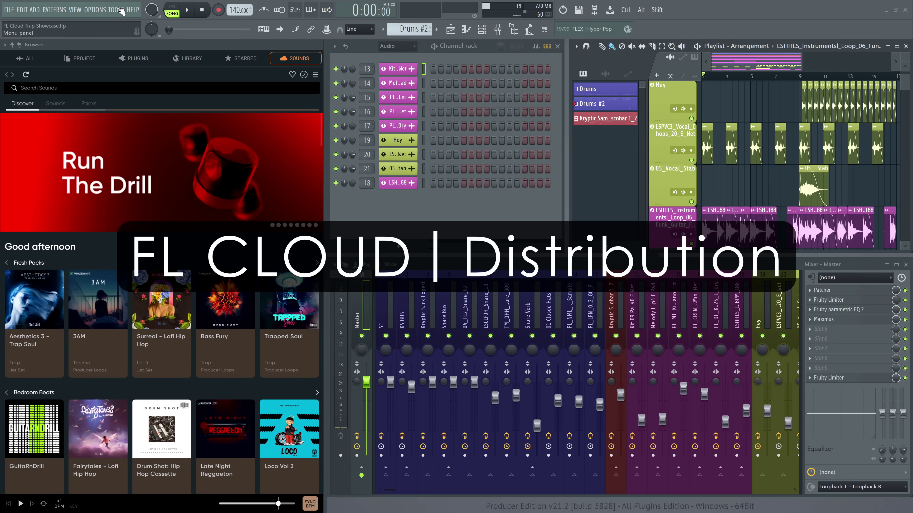
- Open FL Cloud distribution from Tools, connect DistroKid, and submit the new account sign-up
click(120, 10)
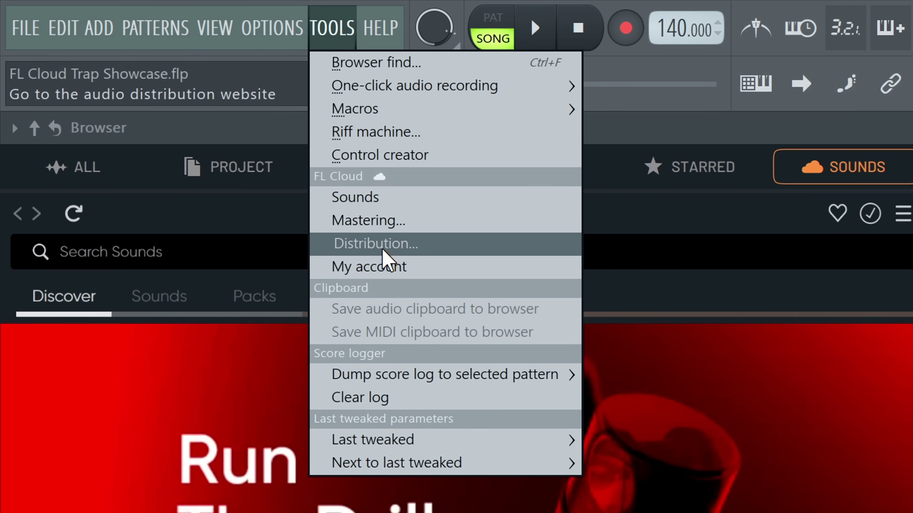
click(383, 252)
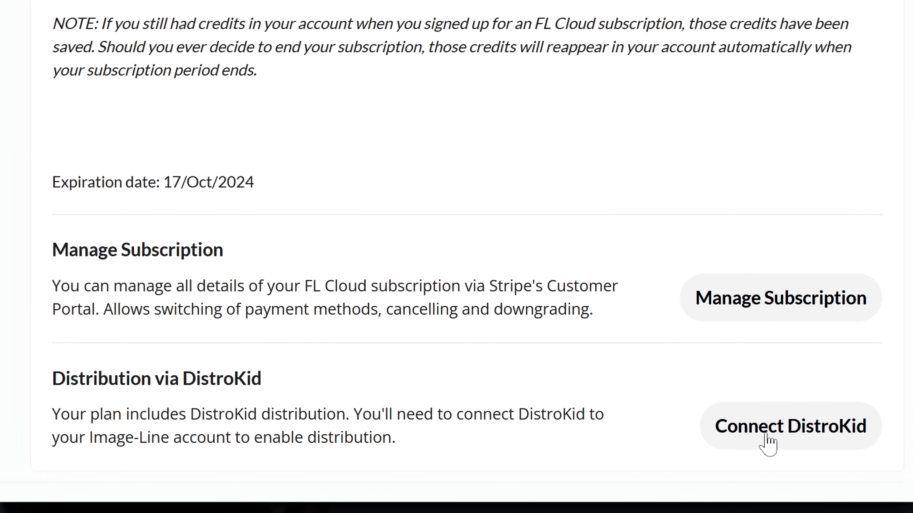
click(776, 430)
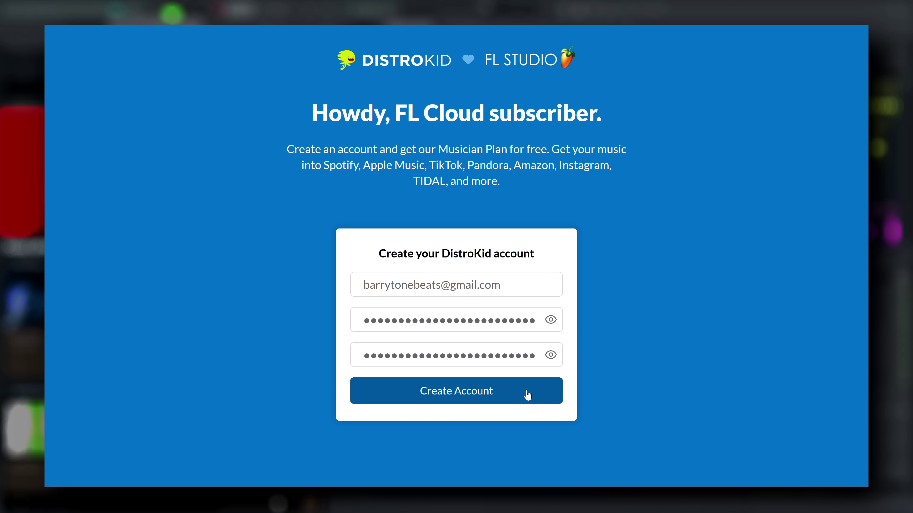
click(526, 393)
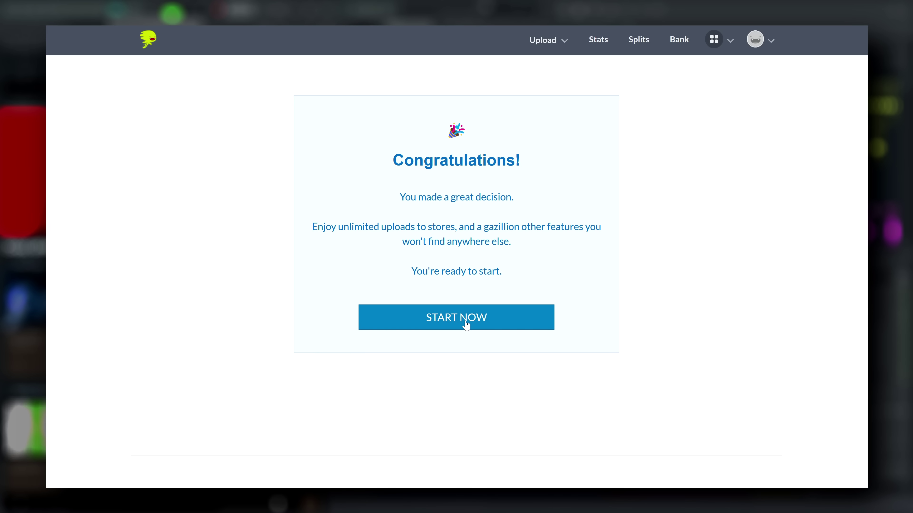
- Start a new DistroKid upload, entering the artist name and marking it the first Spotify release
click(466, 325)
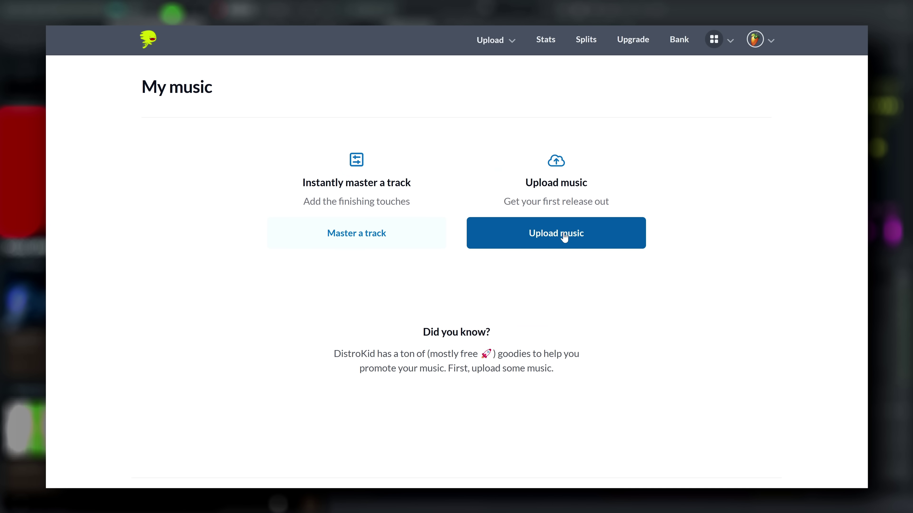
click(564, 237)
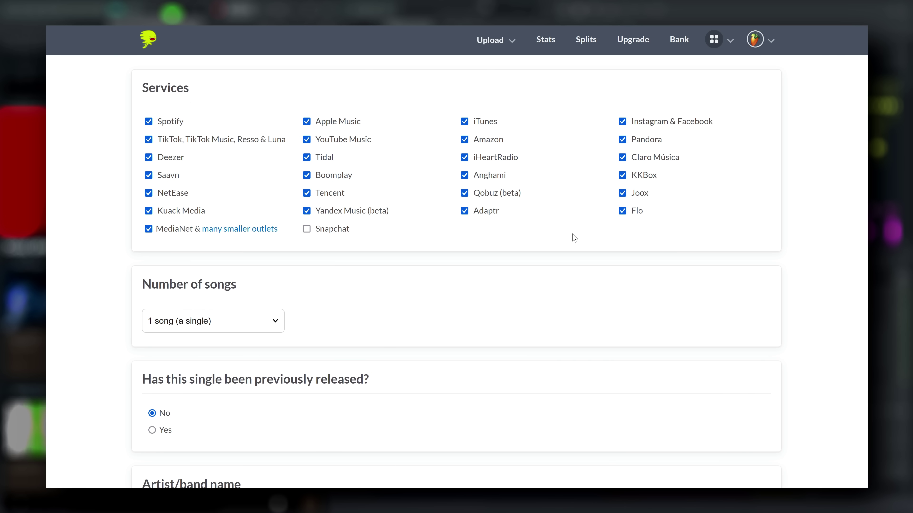
scroll(457, 251, down, 5)
click(284, 307)
text(BarryTone)
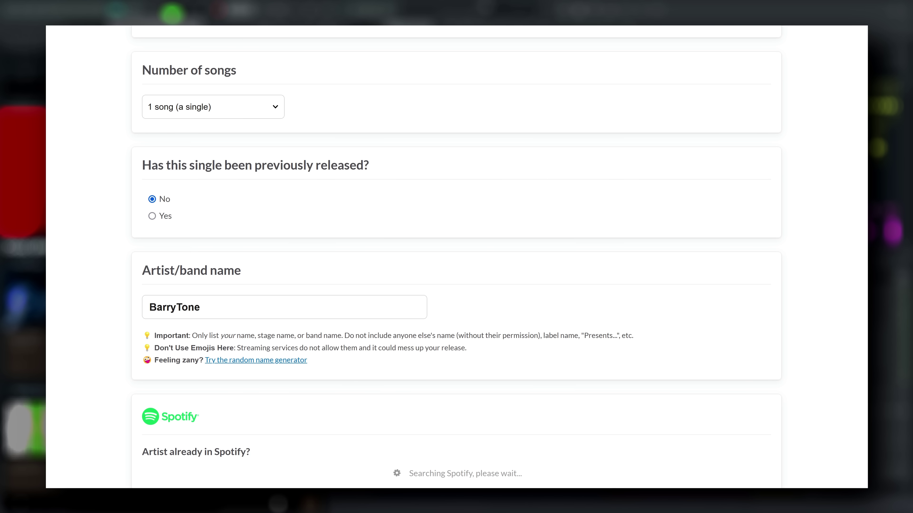
scroll(832, 347, down, 3)
click(152, 474)
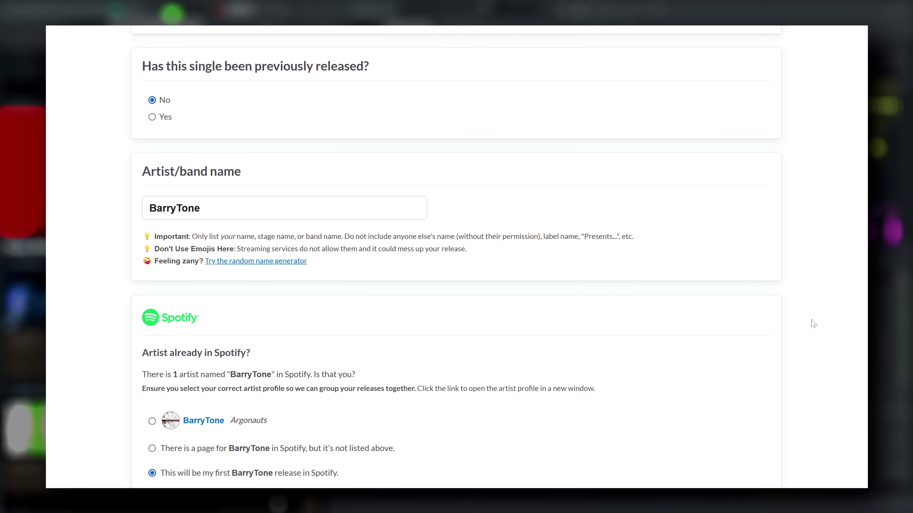
- Add the cover art, title the song 'Trap Showcase', and submit the release form
scroll(813, 323, down, 8)
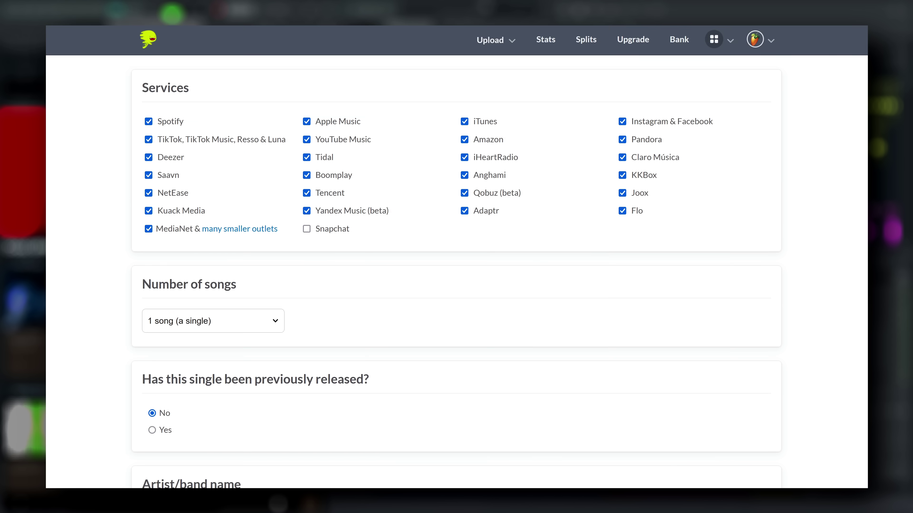
scroll(457, 252, down, 15)
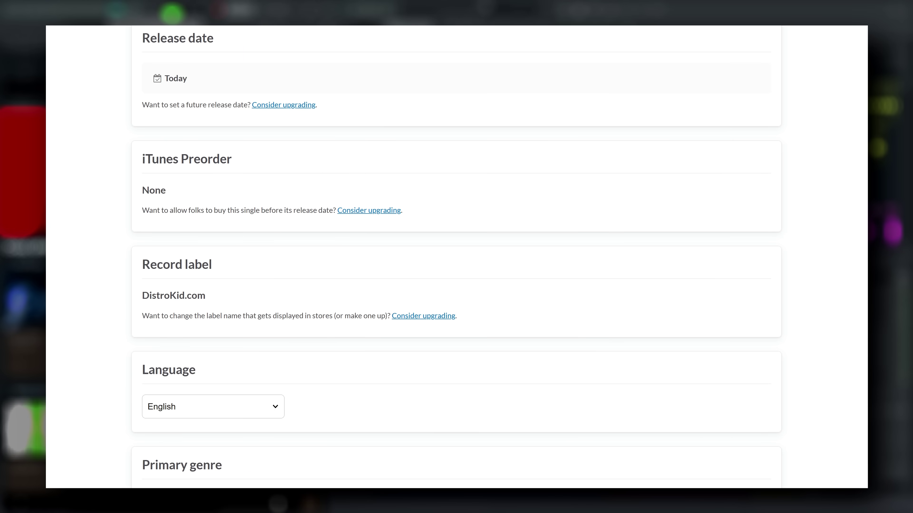
scroll(457, 251, down, 10)
drag(164, 257, 166, 258)
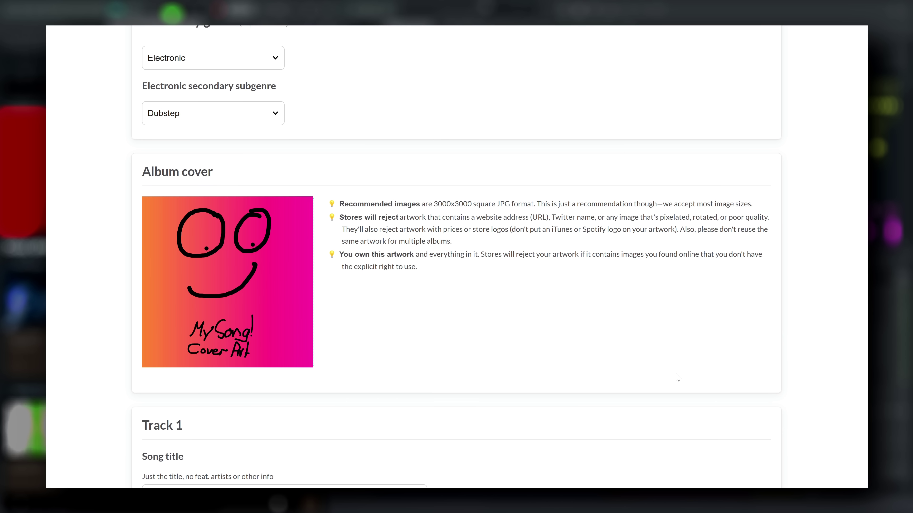
scroll(578, 275, down, 10)
click(284, 153)
text(Trap Showcase)
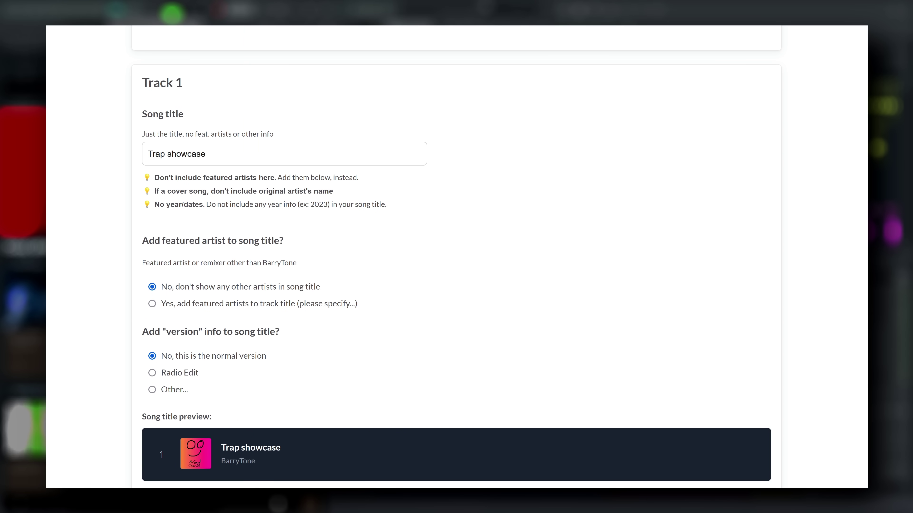
scroll(513, 207, down, 9)
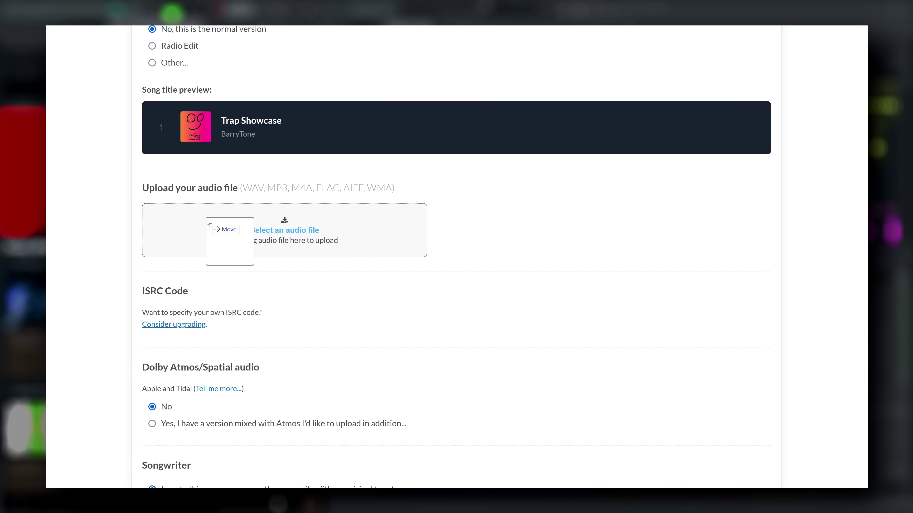
scroll(583, 290, down, 10)
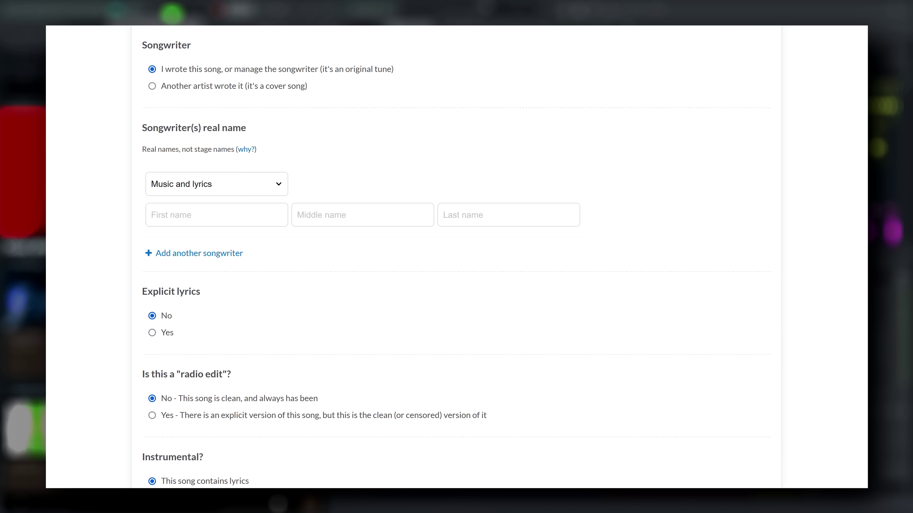
scroll(790, 257, down, 15)
click(127, 376)
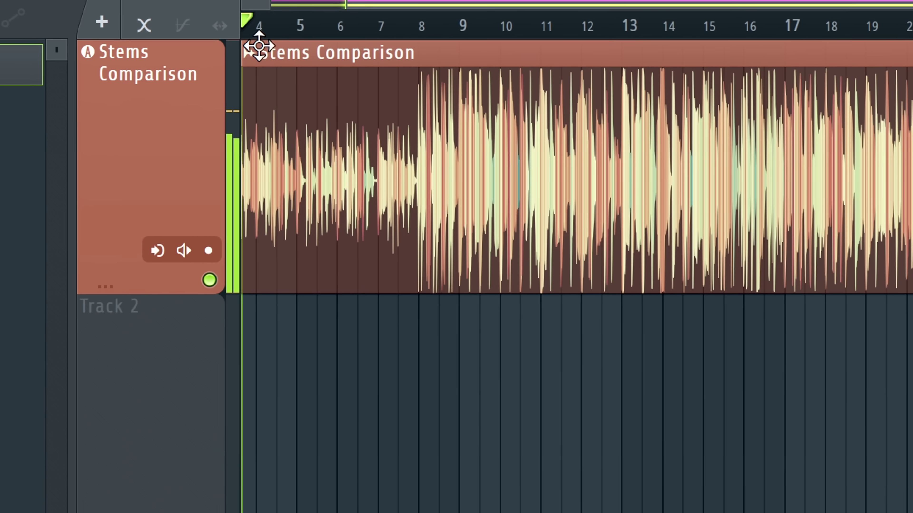
- Extract drums, bass, instruments and vocals stems from the Stems Comparison clip, muting the source clip
right_click(377, 84)
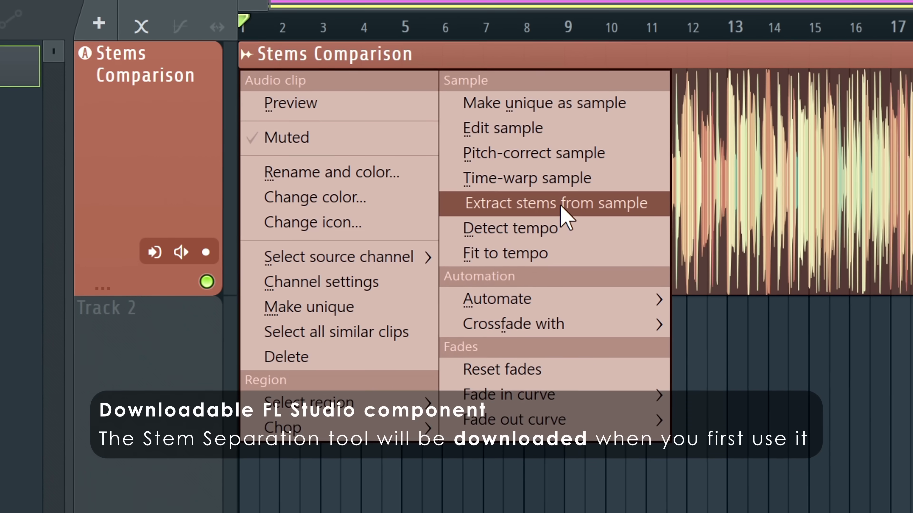
click(564, 204)
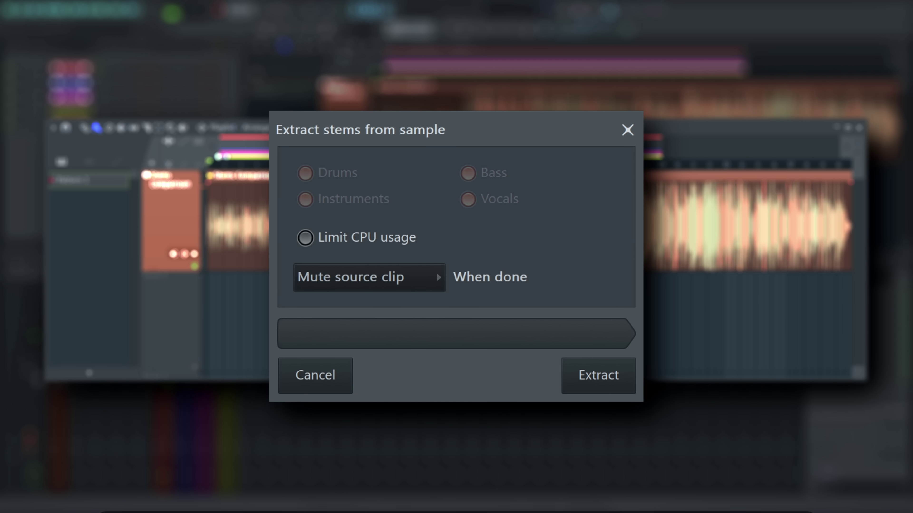
click(440, 277)
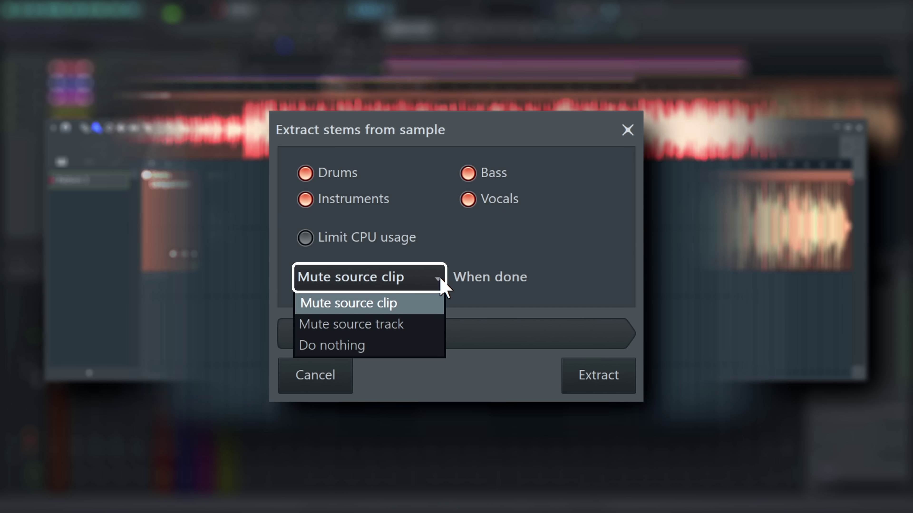
click(440, 277)
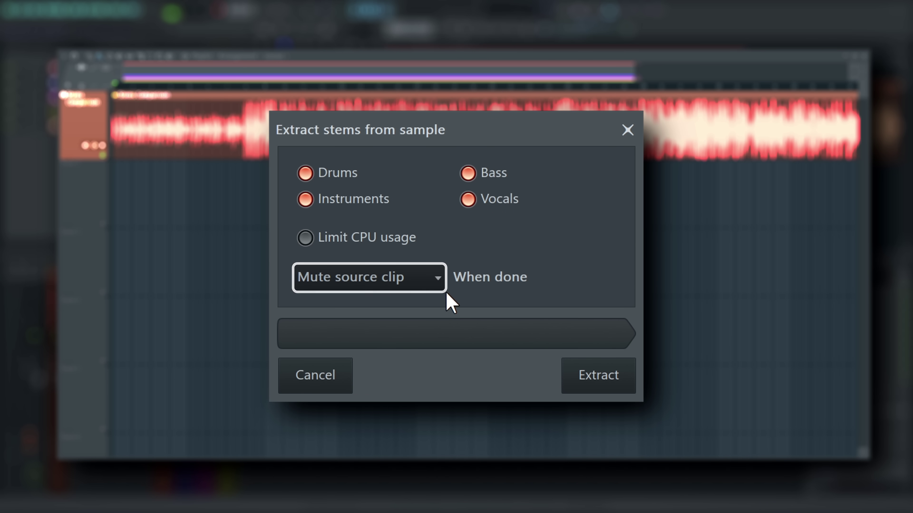
click(600, 383)
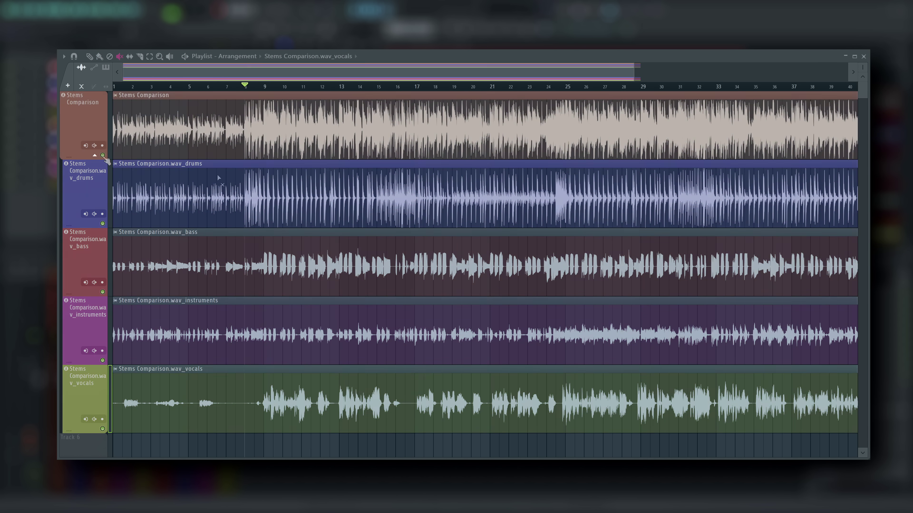
- Play the arrangement, soloing the original track, then the drums, bass, instruments and vocals stems in turn
click(245, 87)
key(space)
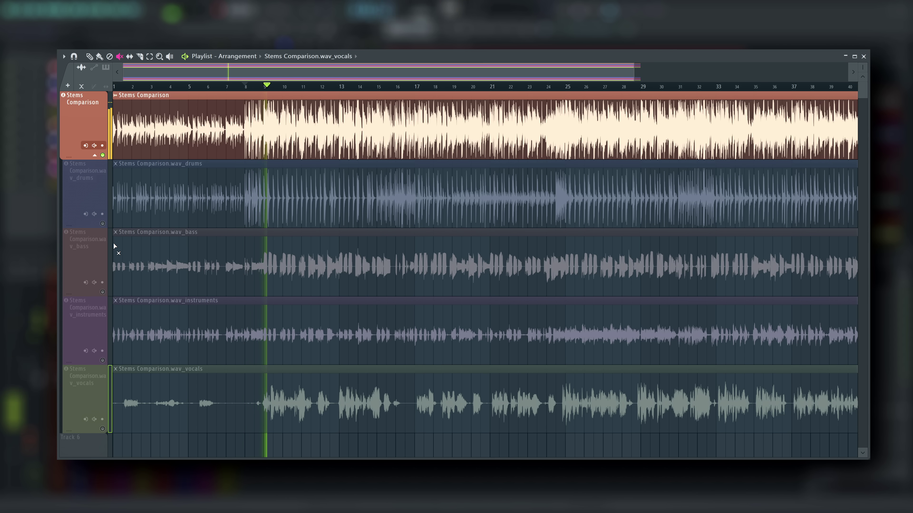
right_click(102, 224)
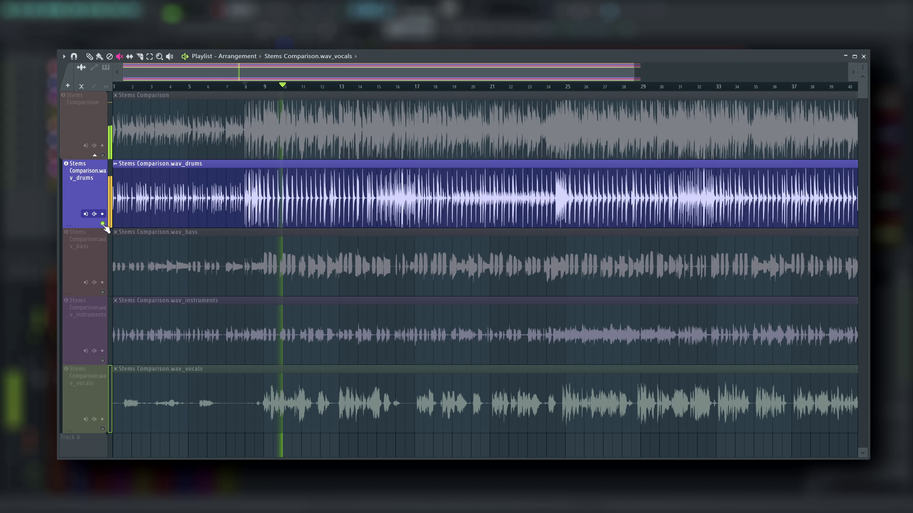
right_click(103, 292)
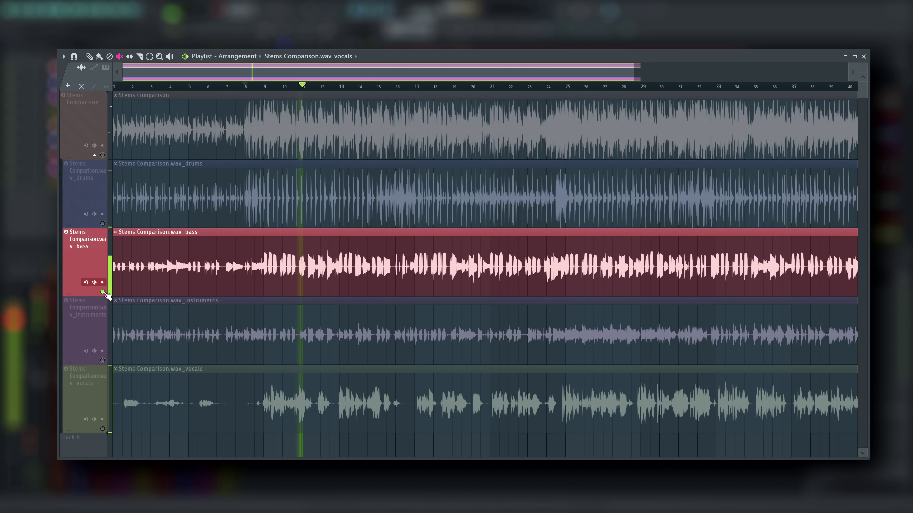
right_click(103, 360)
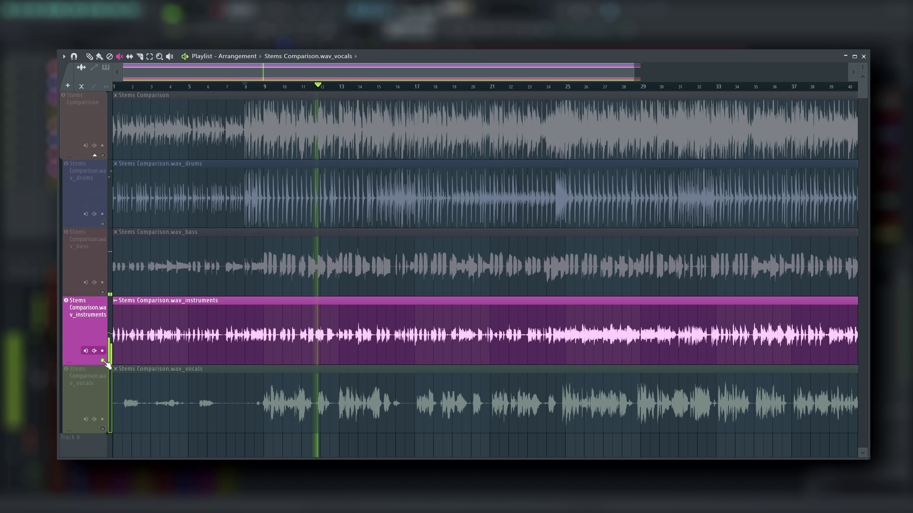
right_click(102, 429)
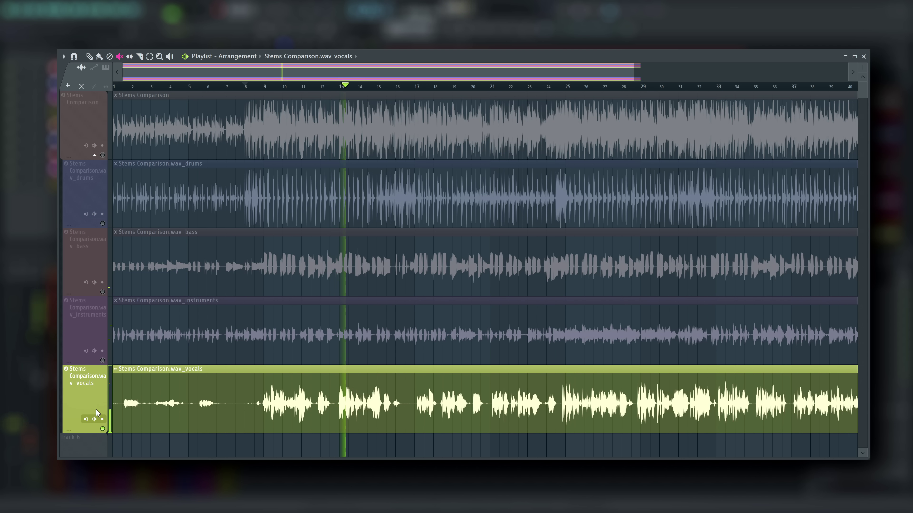
- Bring the drums, bass and instruments stems back in, then solo the original Stems Comparison mix
click(103, 223)
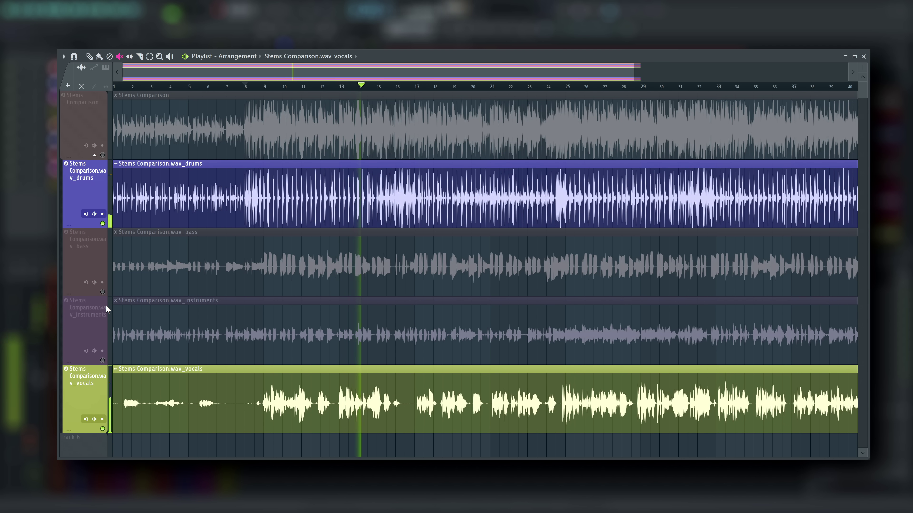
click(102, 292)
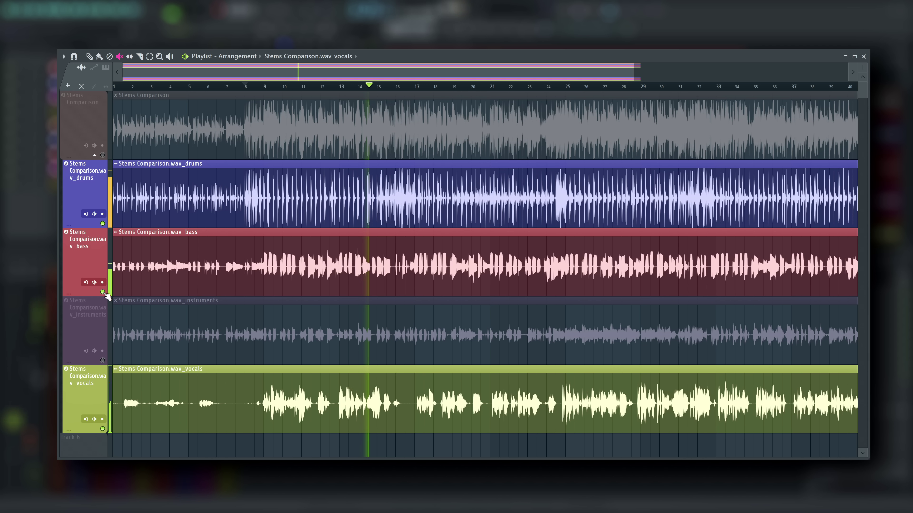
click(103, 361)
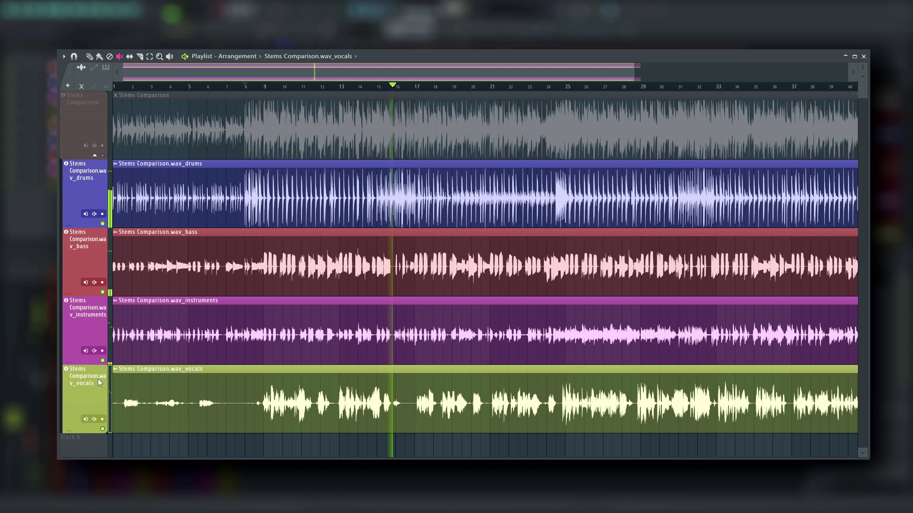
right_click(103, 156)
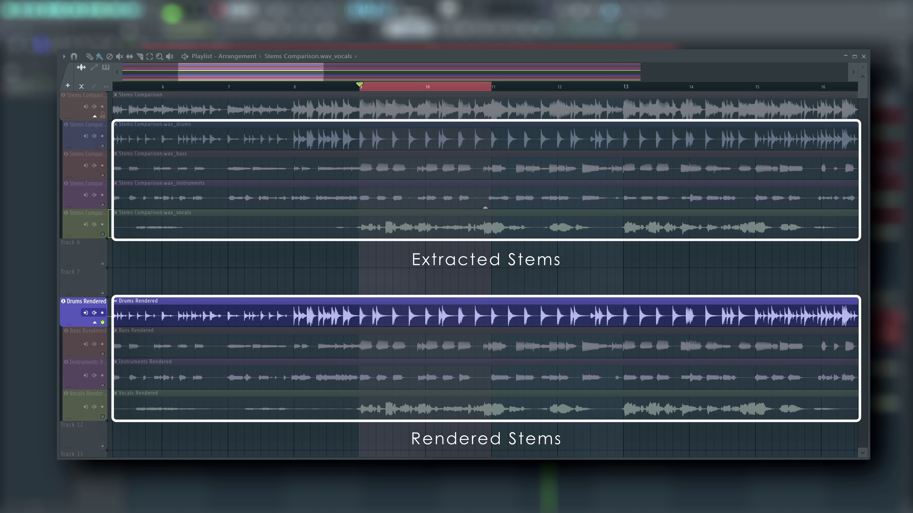
- Play the loop, alternating extracted and rendered versions of the drums, bass, instruments and vocals stems
key(space)
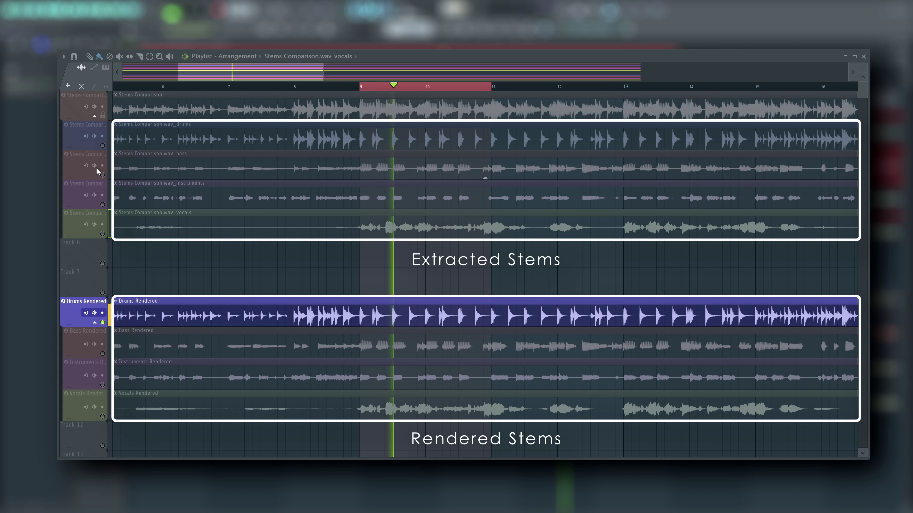
click(103, 148)
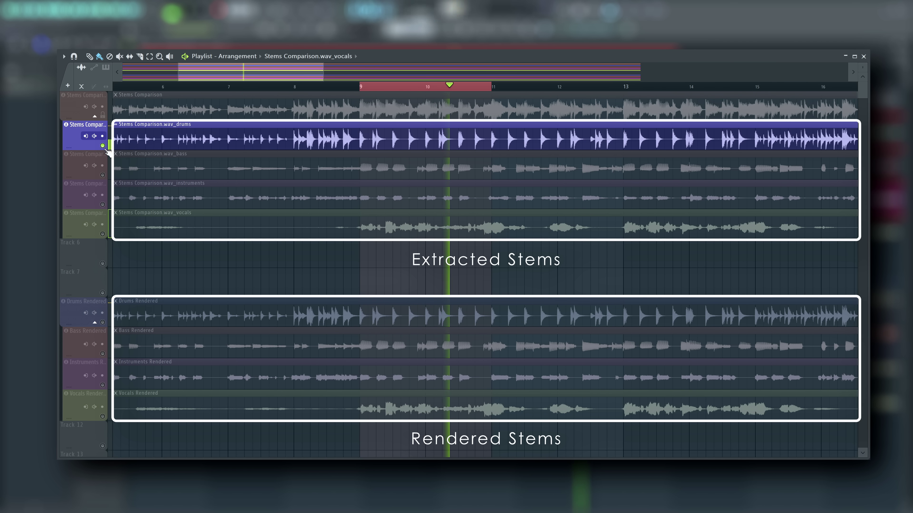
click(105, 351)
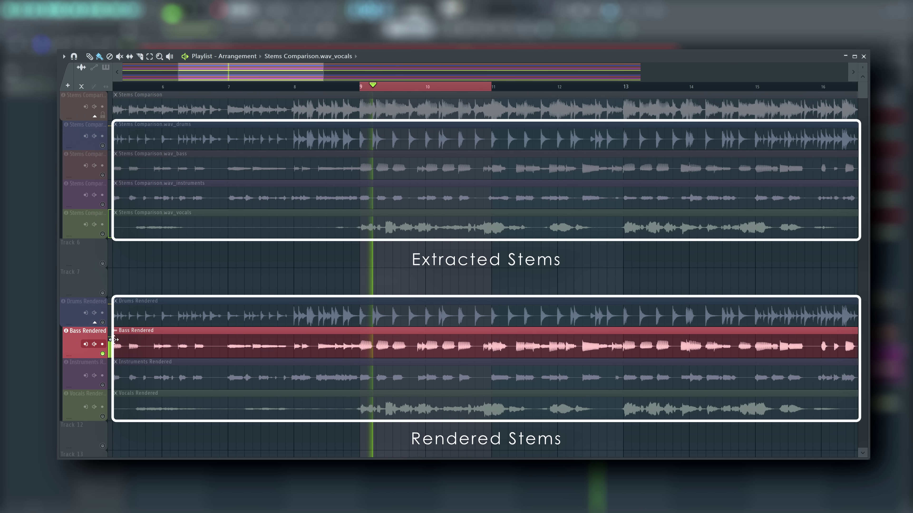
click(103, 176)
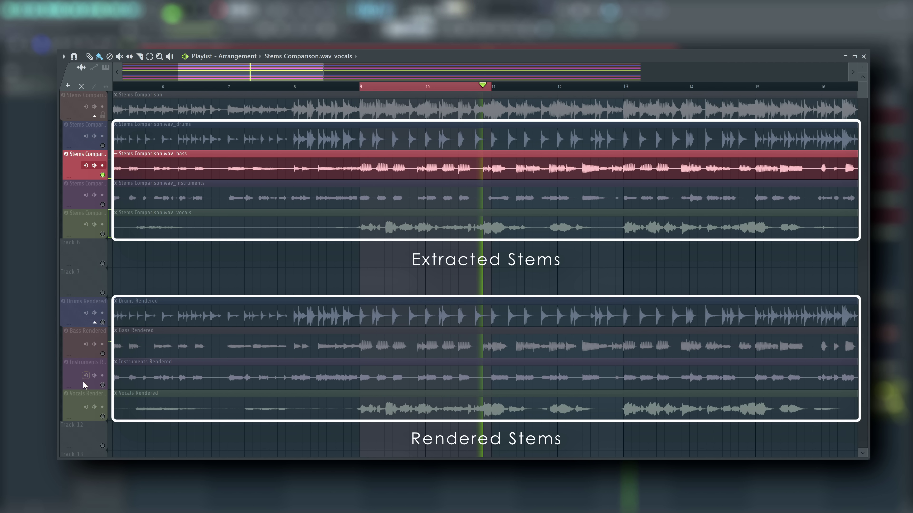
click(103, 386)
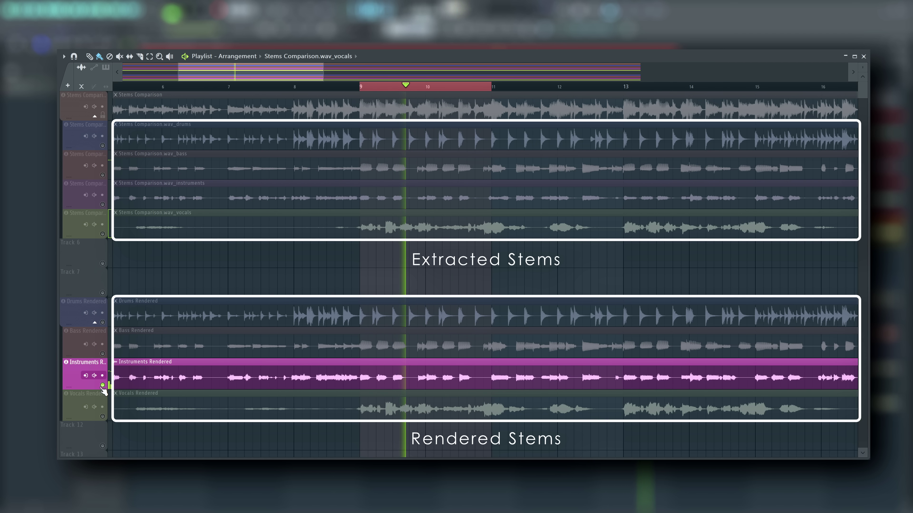
click(103, 205)
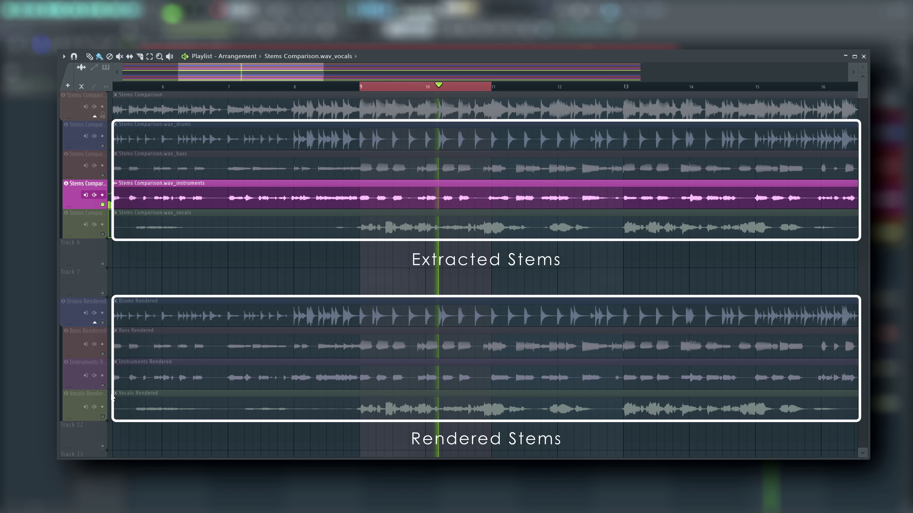
click(102, 417)
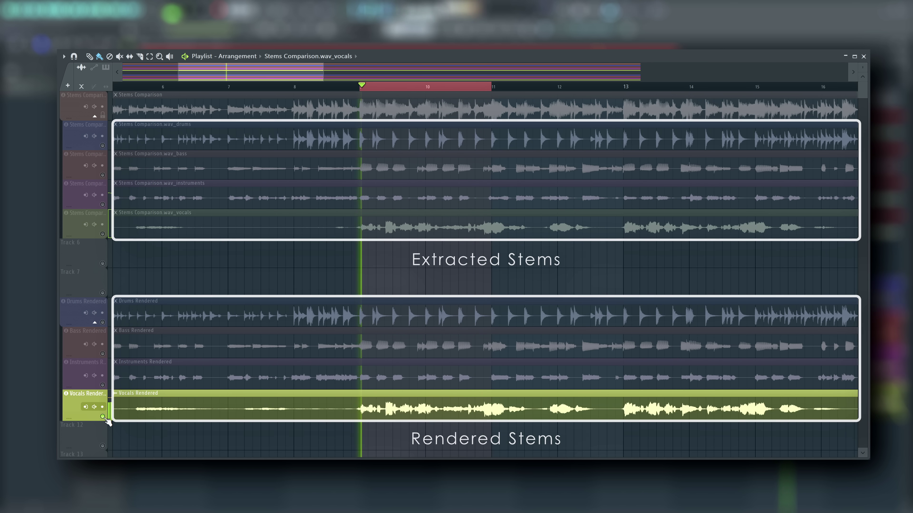
click(103, 235)
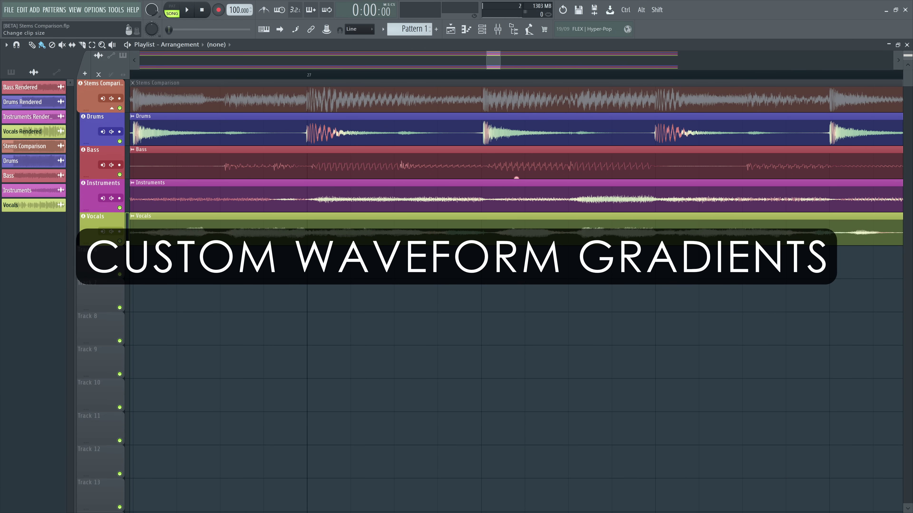
- Scroll back up in the playlist and open the OPTIONS menu to reach Theme settings
scroll(516, 287, up, 3)
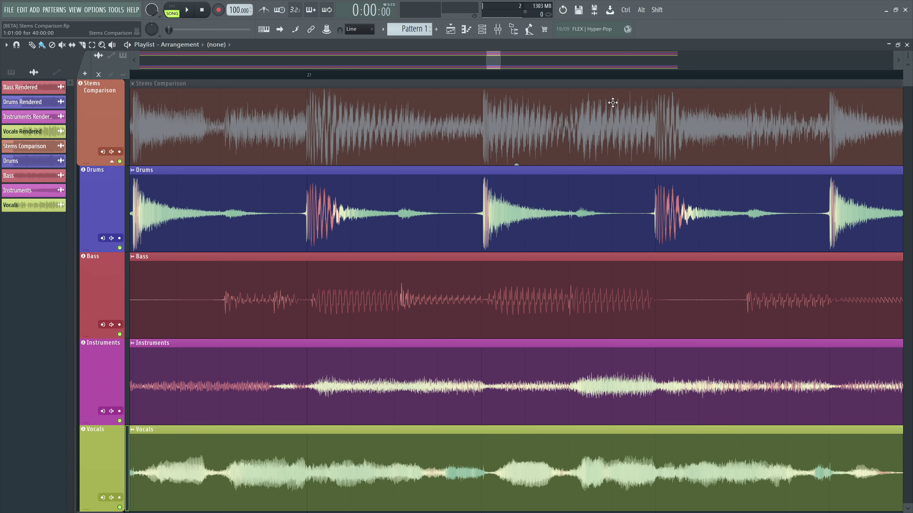
drag(491, 60, 474, 60)
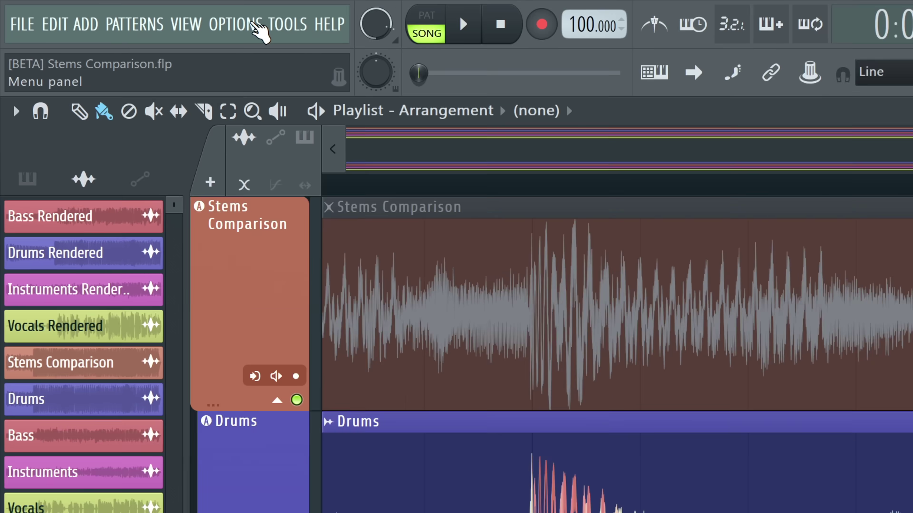
click(103, 10)
- Open the Waves gradient editor to review the 20Hz–20480Hz waveform colours, then close it
click(124, 63)
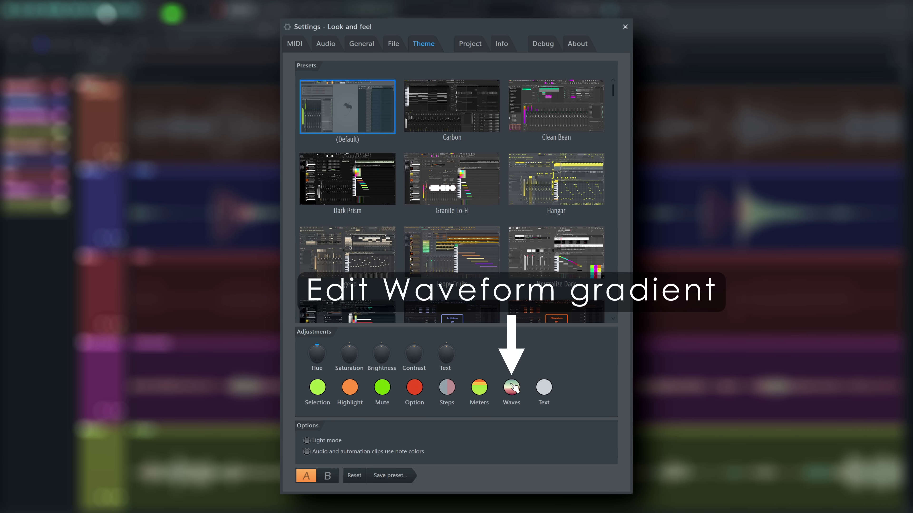
click(514, 387)
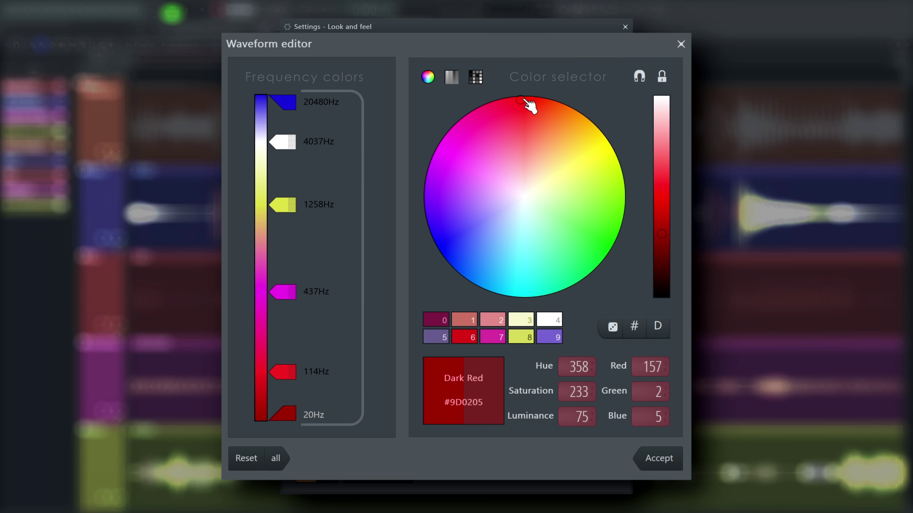
click(659, 458)
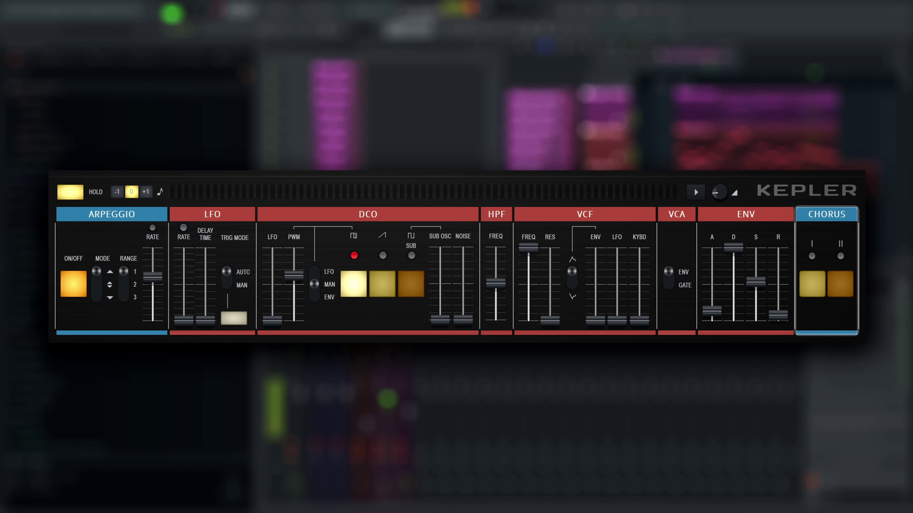
click(696, 193)
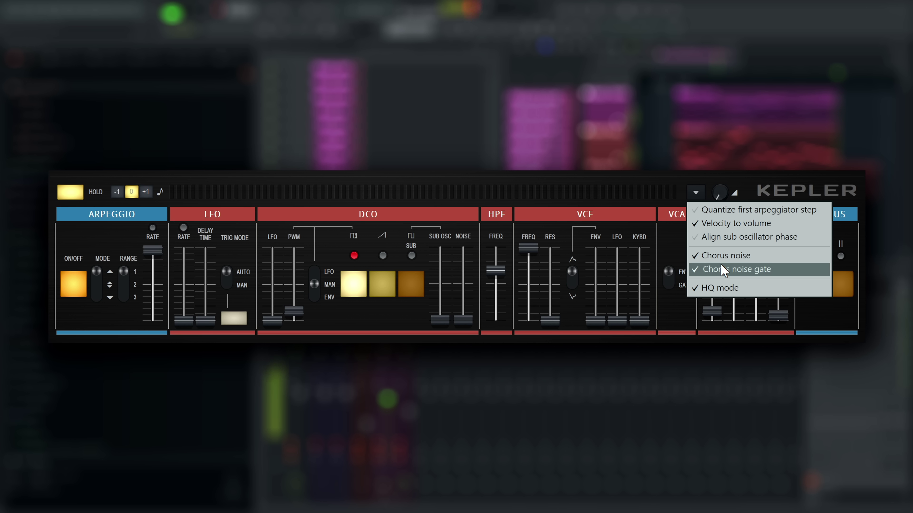
click(702, 193)
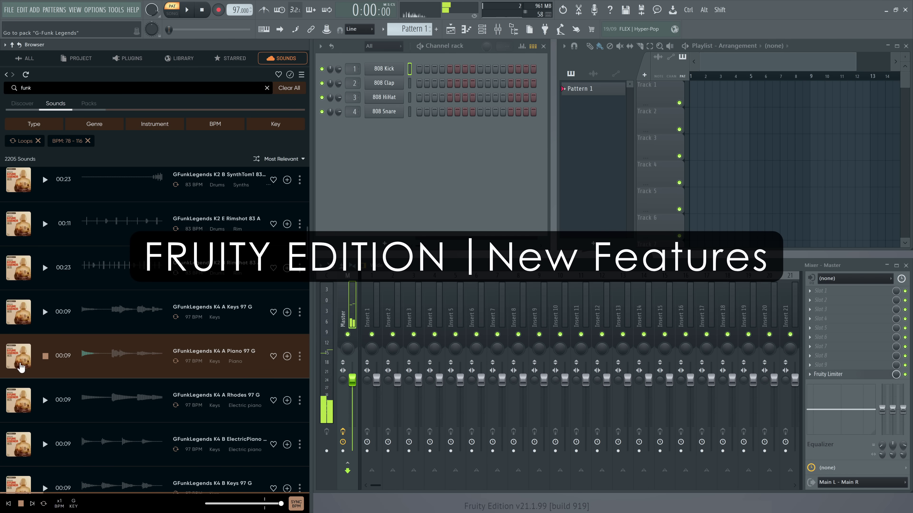
- Drop the piano loop onto Track 1 and the No Rules vocal as an audio track, dismissing the limit warning
drag(22, 363, 672, 93)
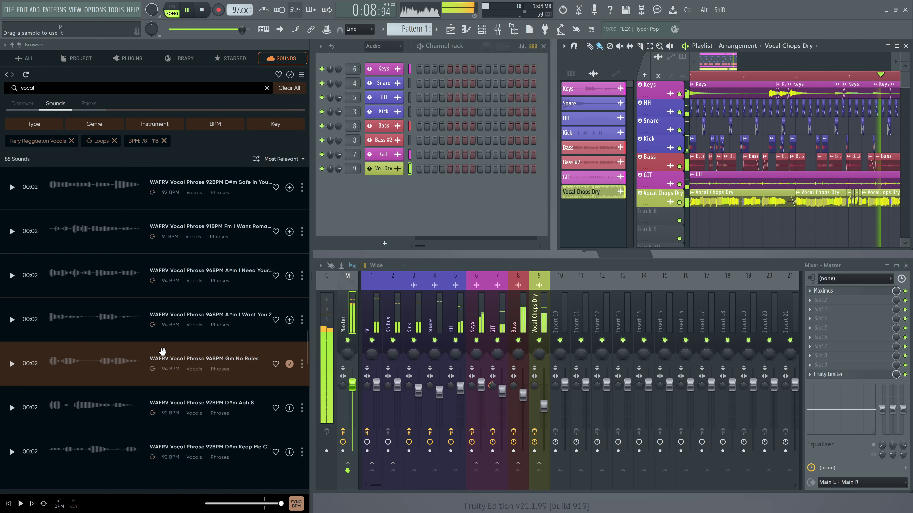
drag(95, 371, 668, 233)
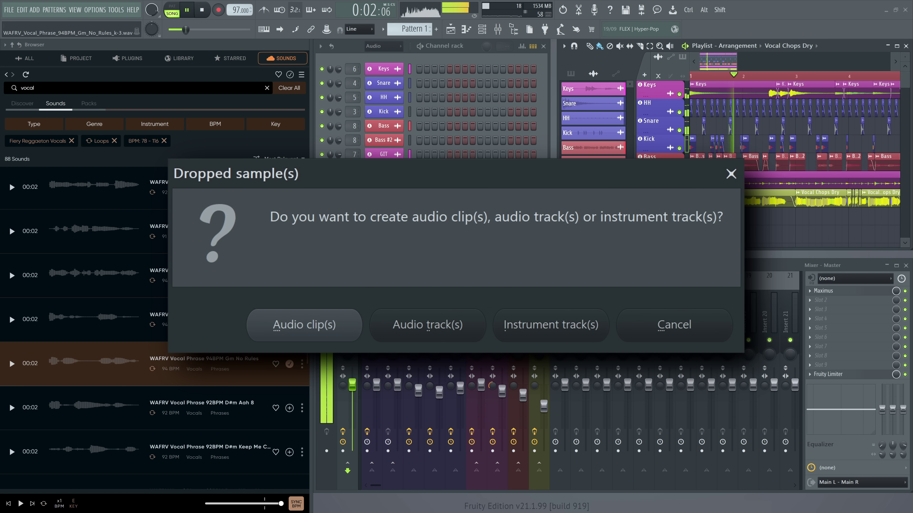
click(411, 332)
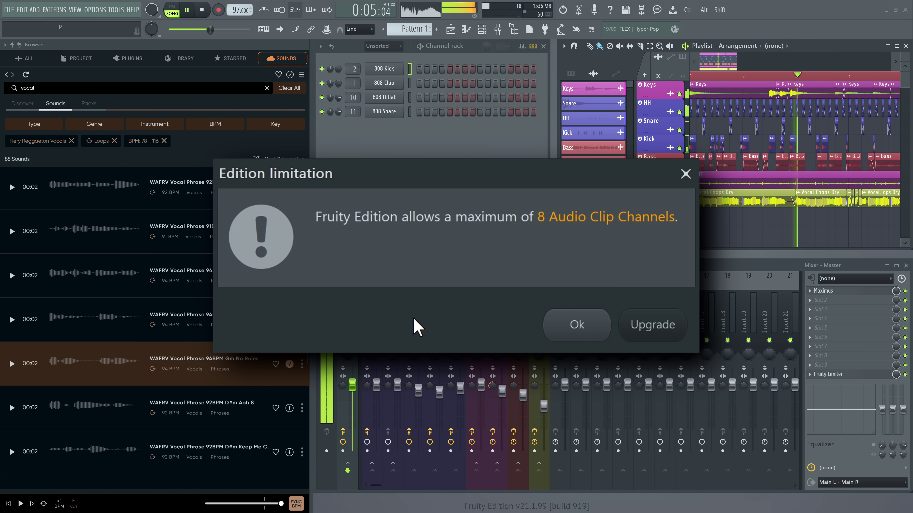
click(589, 335)
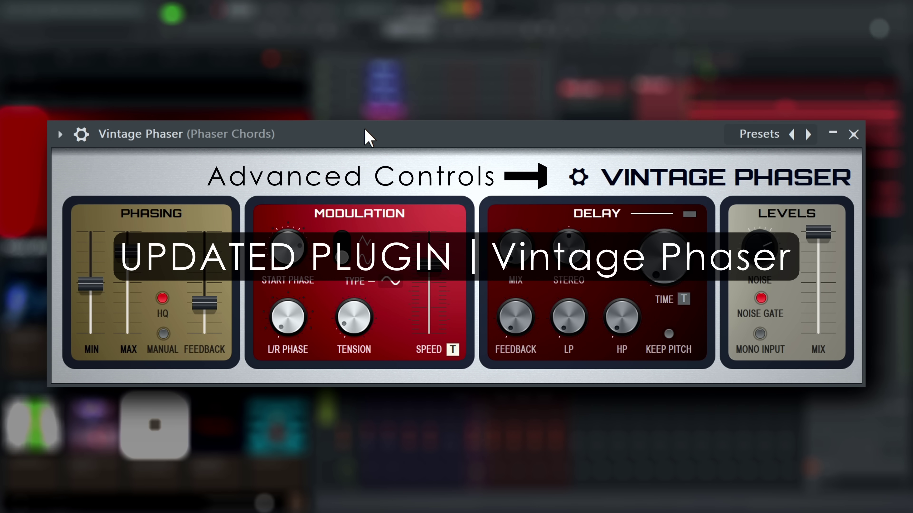
- Show the Vintage Phaser's Advanced Controls and turn up its DRIVE knob
click(587, 180)
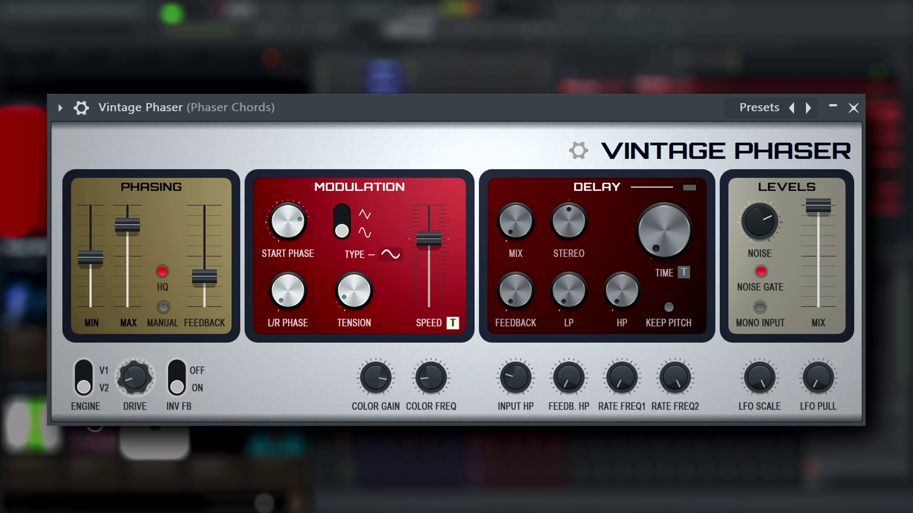
drag(130, 397, 129, 385)
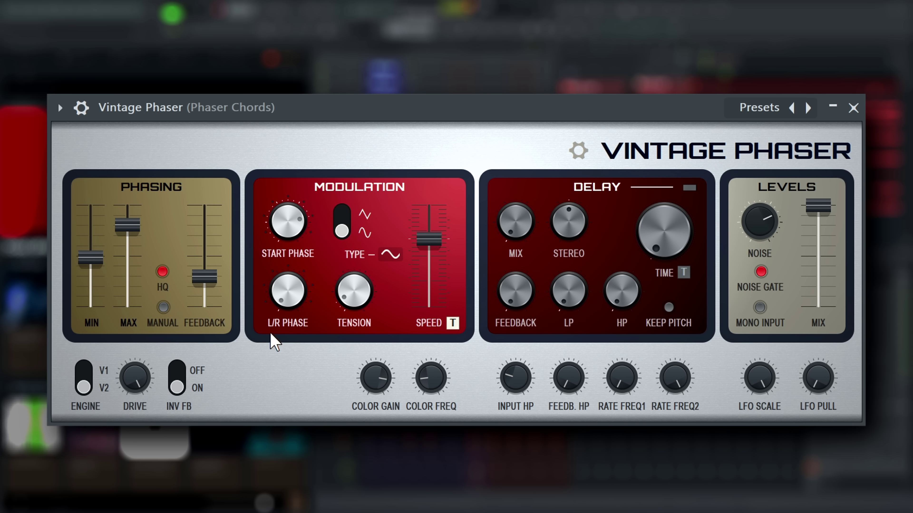